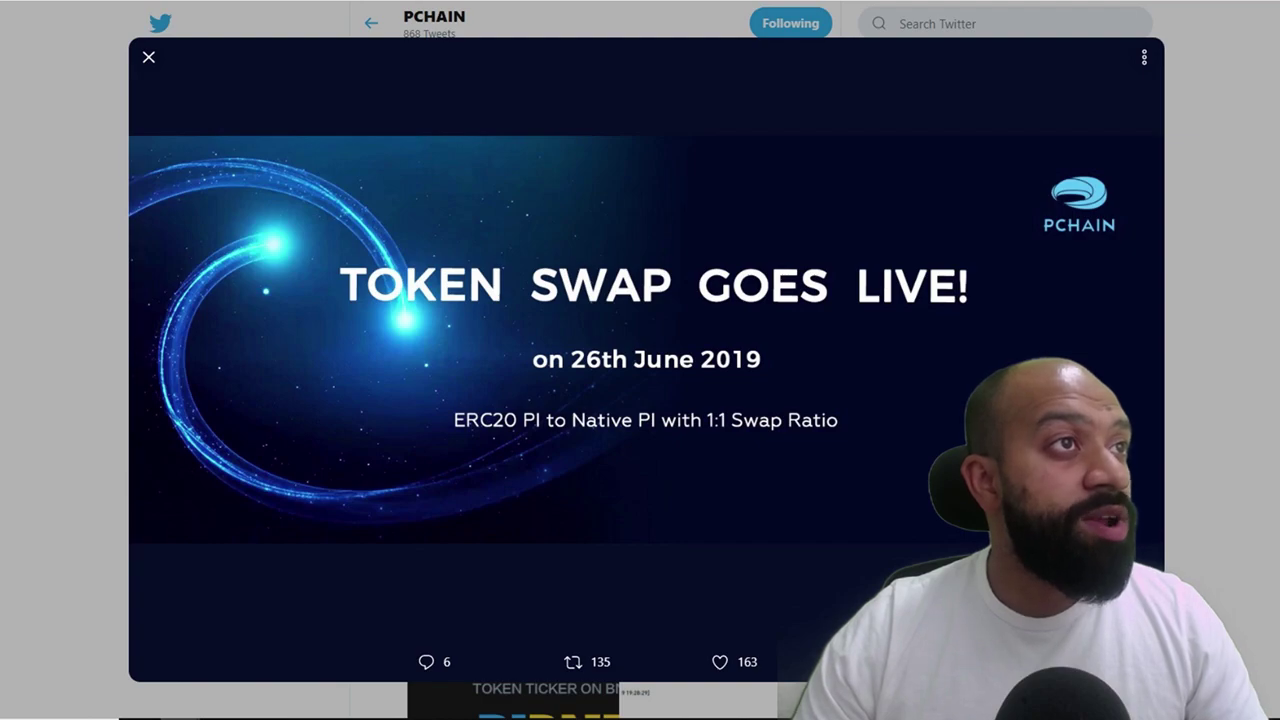
Close the enlarged Token Swap Goes Live announcement image
key("Escape")
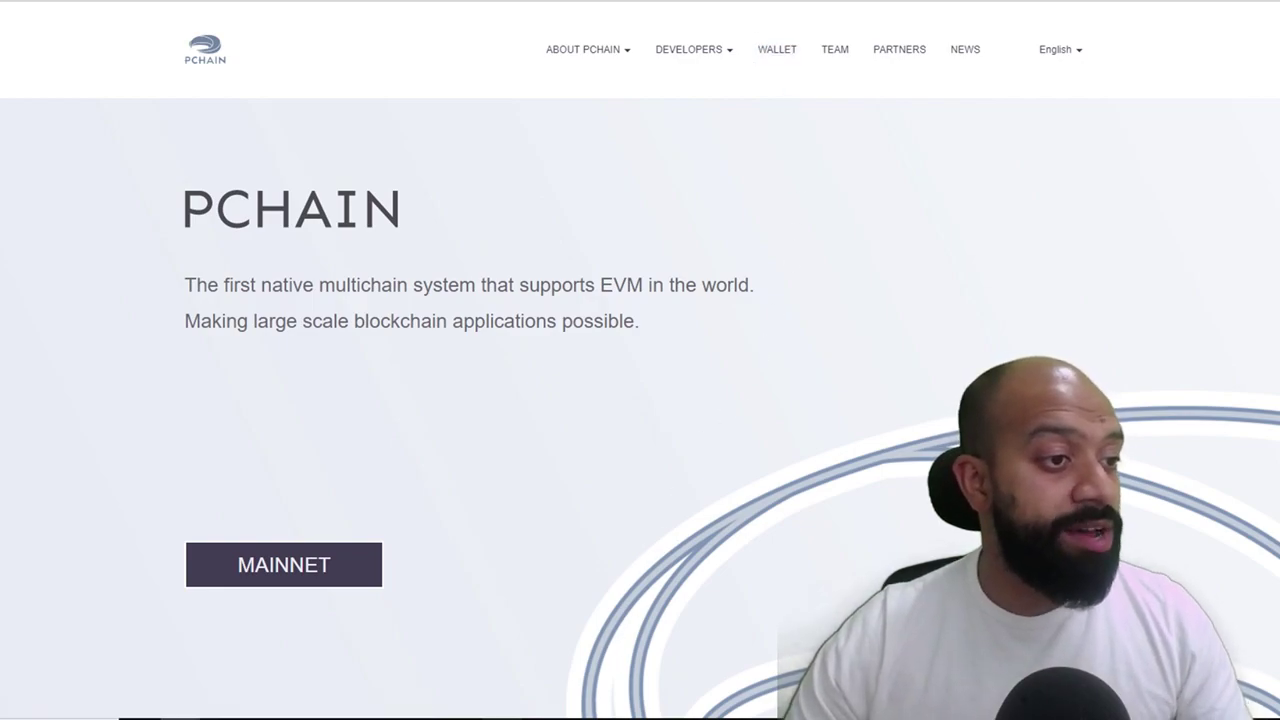
Bring the PCHAIN Wallet window forward from the taskbar and select its Password field
mouse_move(501, 719)
left_click(501, 680)
left_click(661, 186)
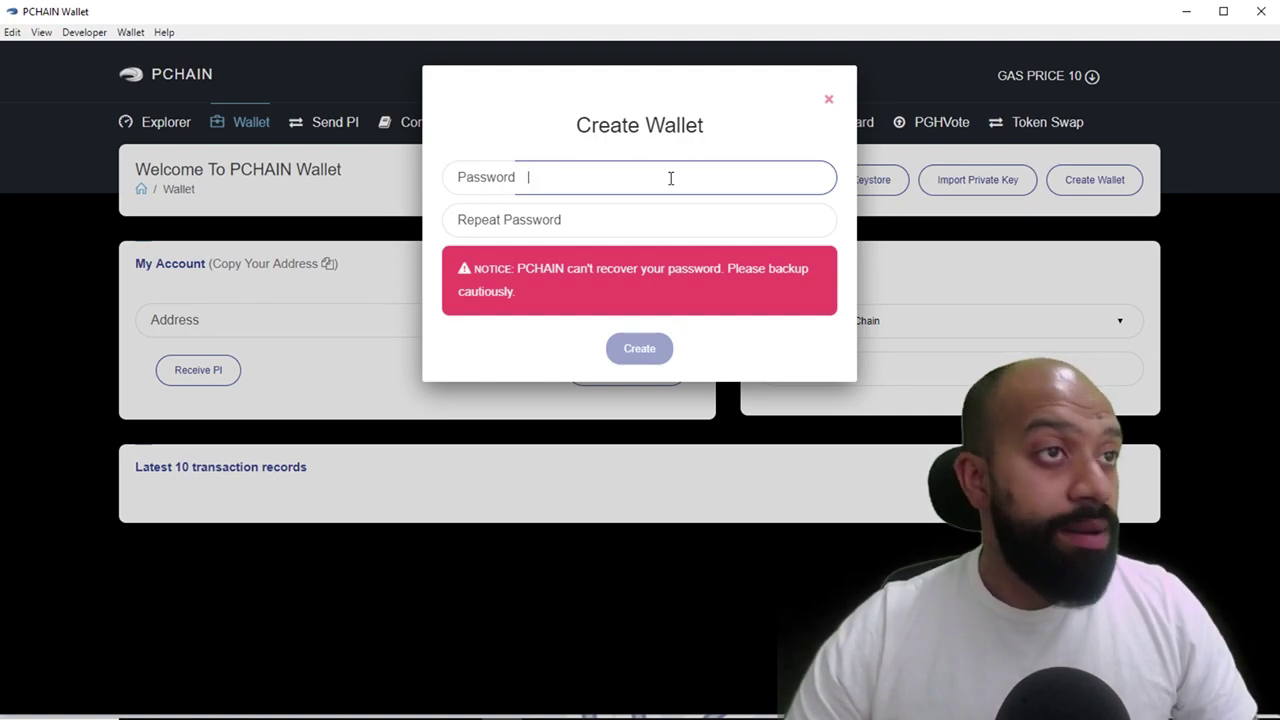
Create the wallet with the password entered twice, then check its new address in the Address list
type("123")
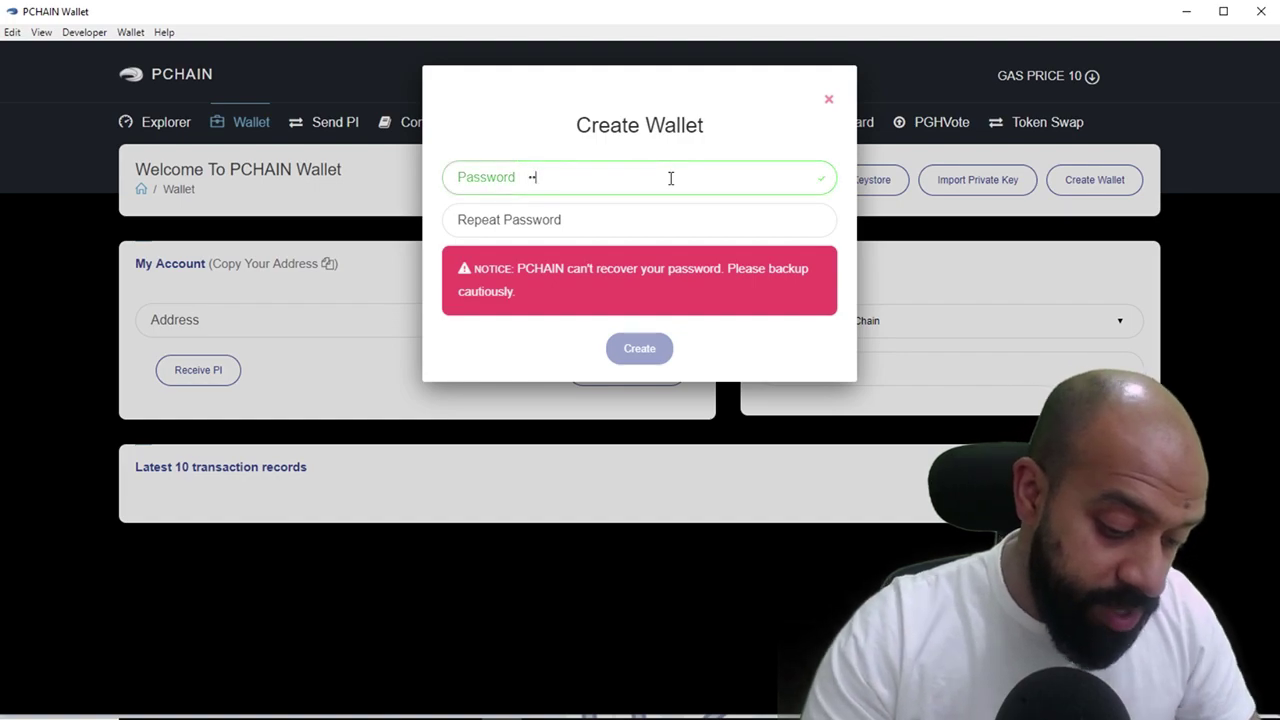
key("BackSpace")
key("BackSpace")
key("BackSpace")
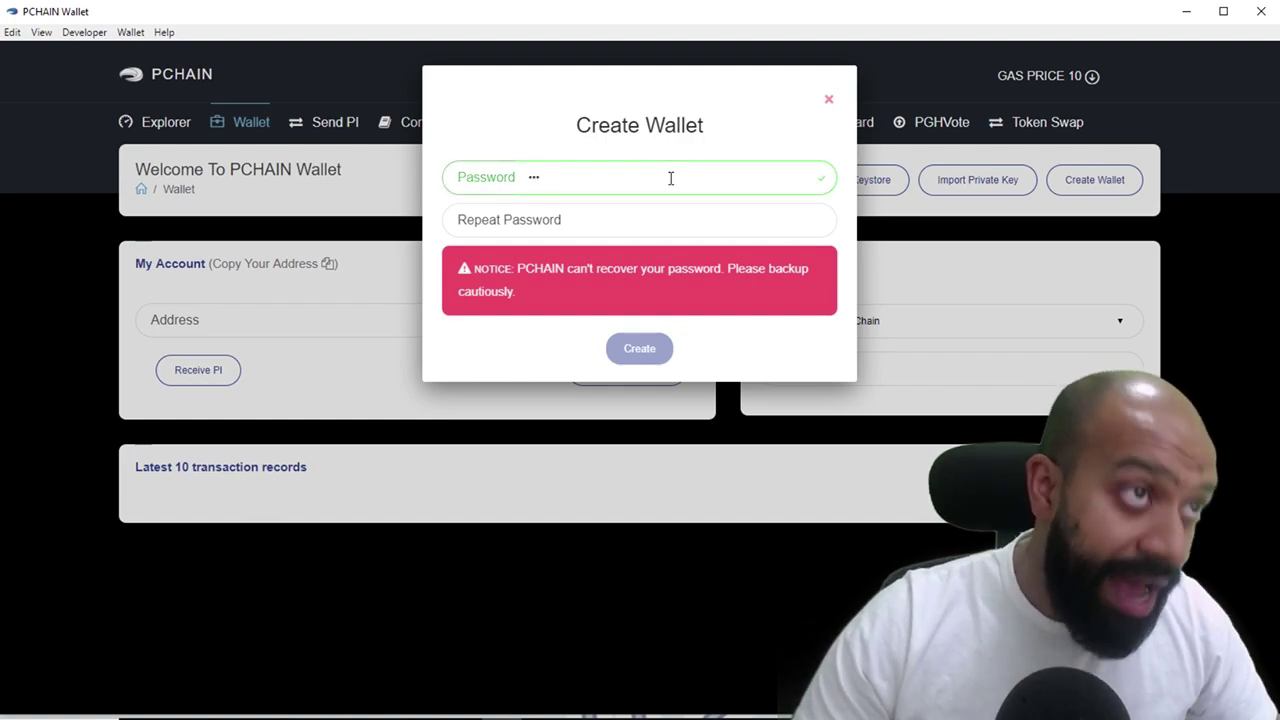
type("123")
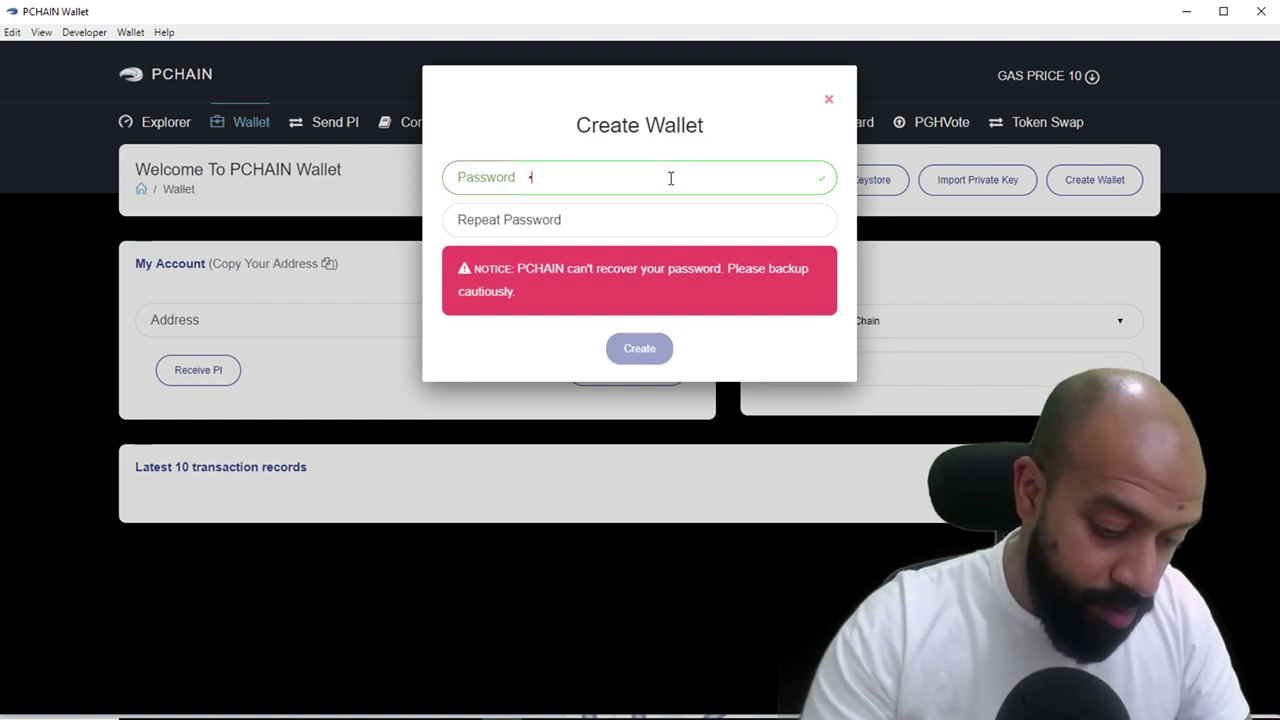
type("456789")
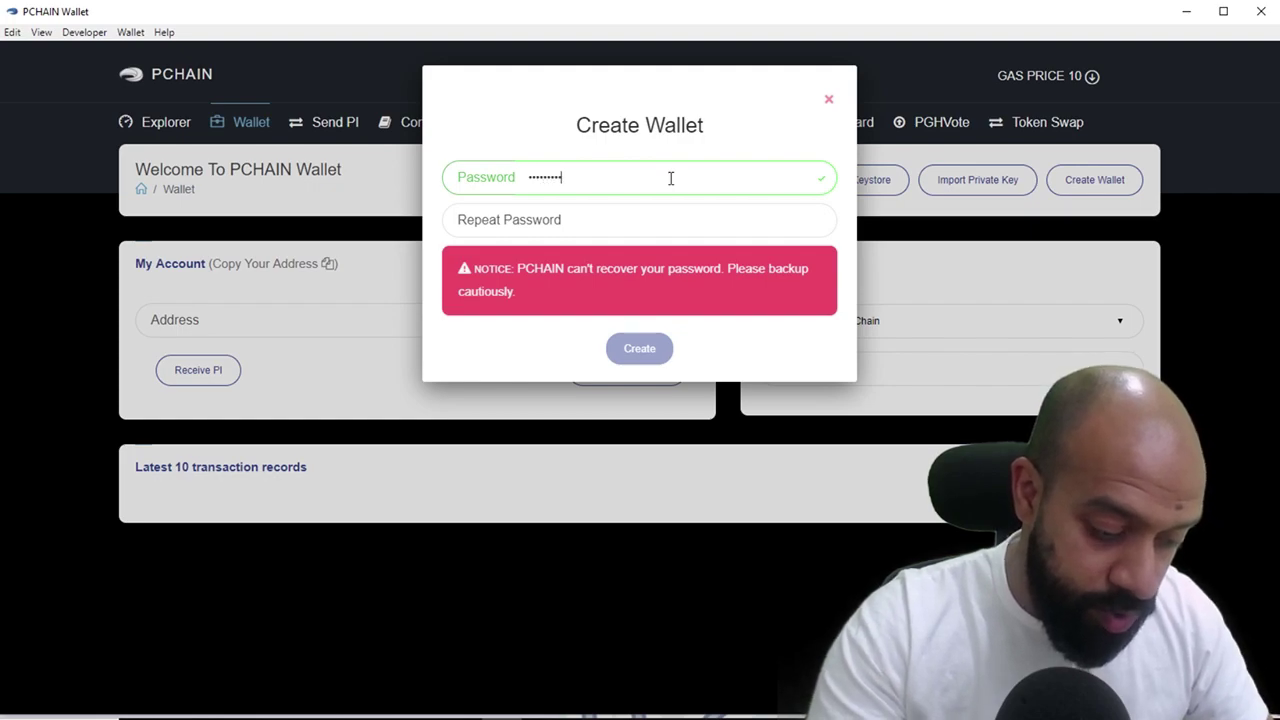
key("Tab")
type("12345678")
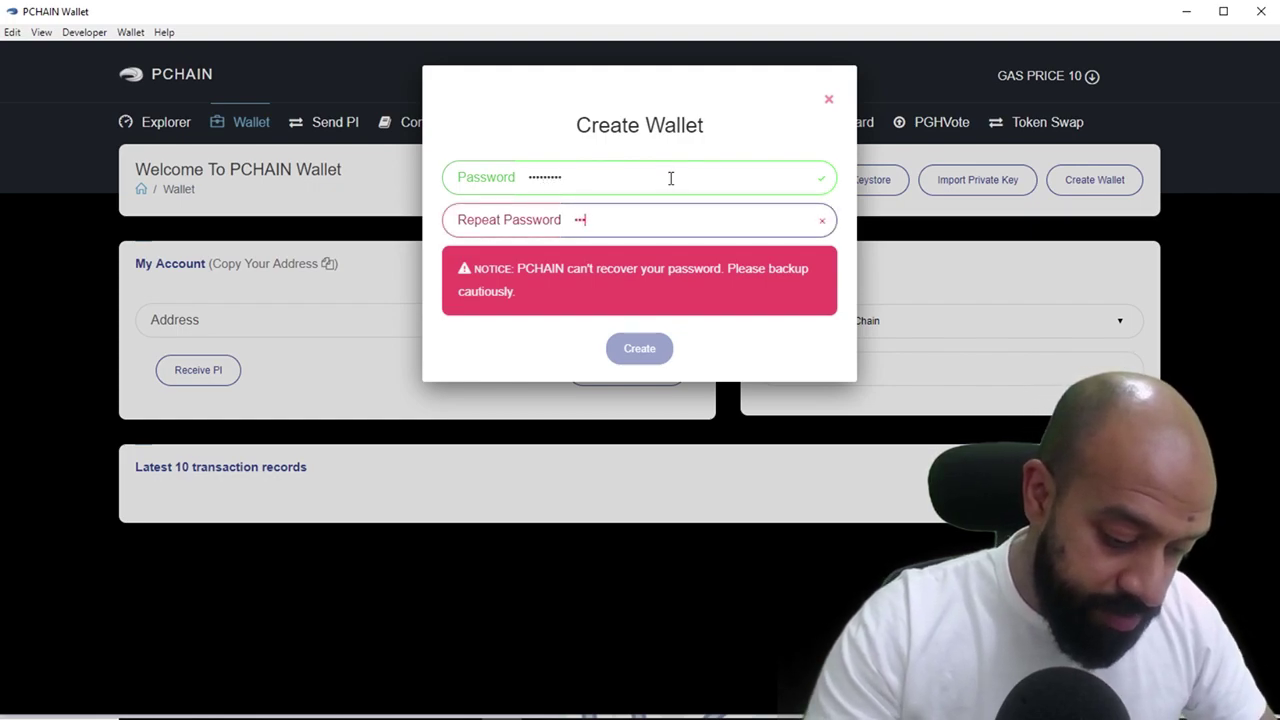
type("9")
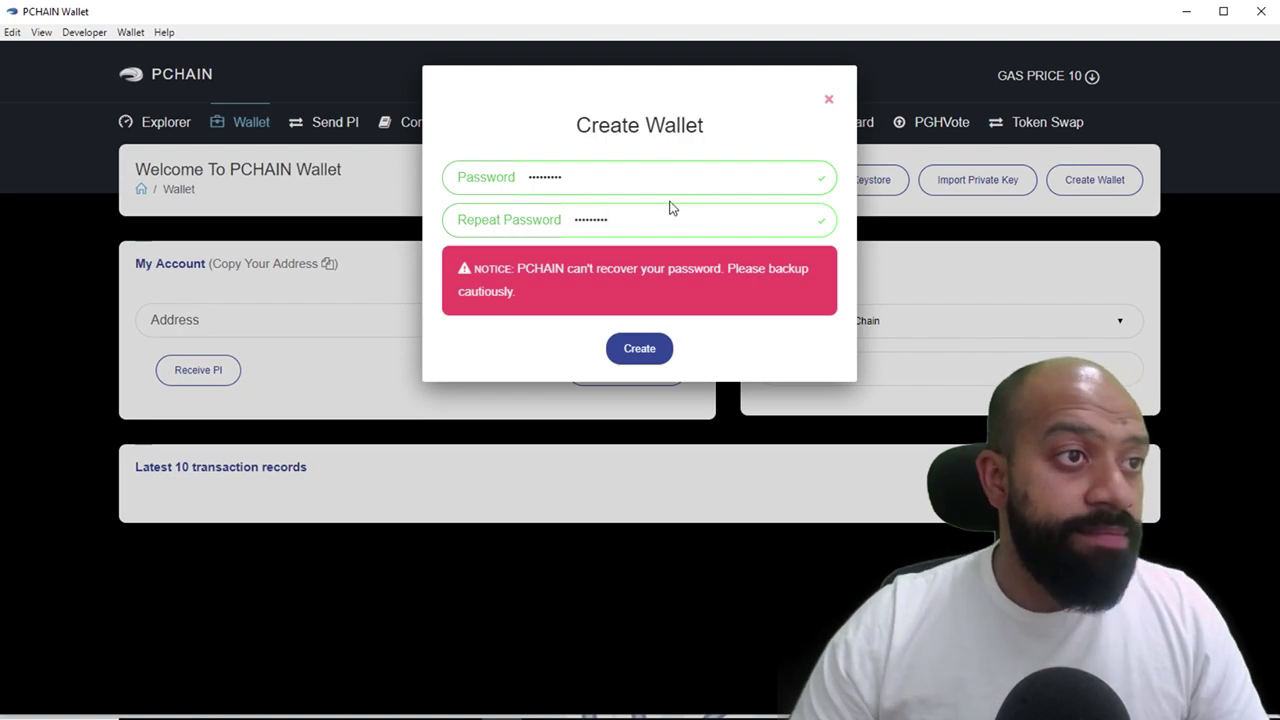
left_click(648, 355)
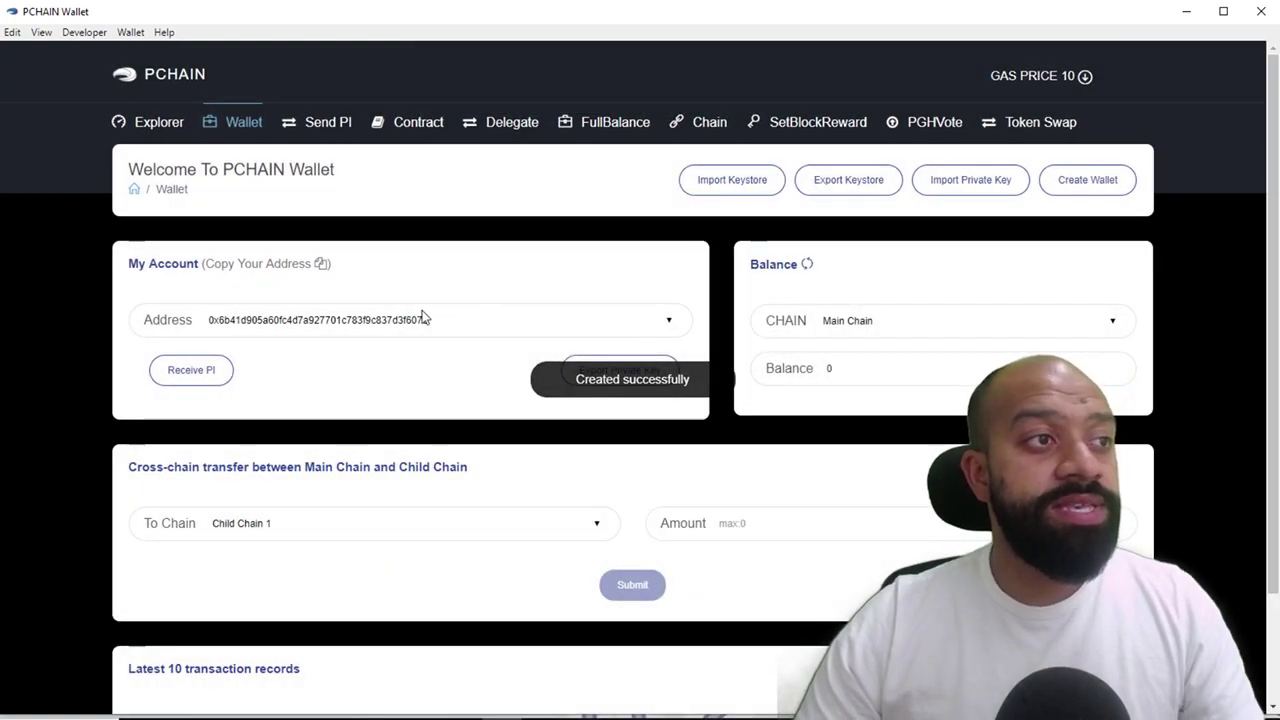
left_click(220, 330)
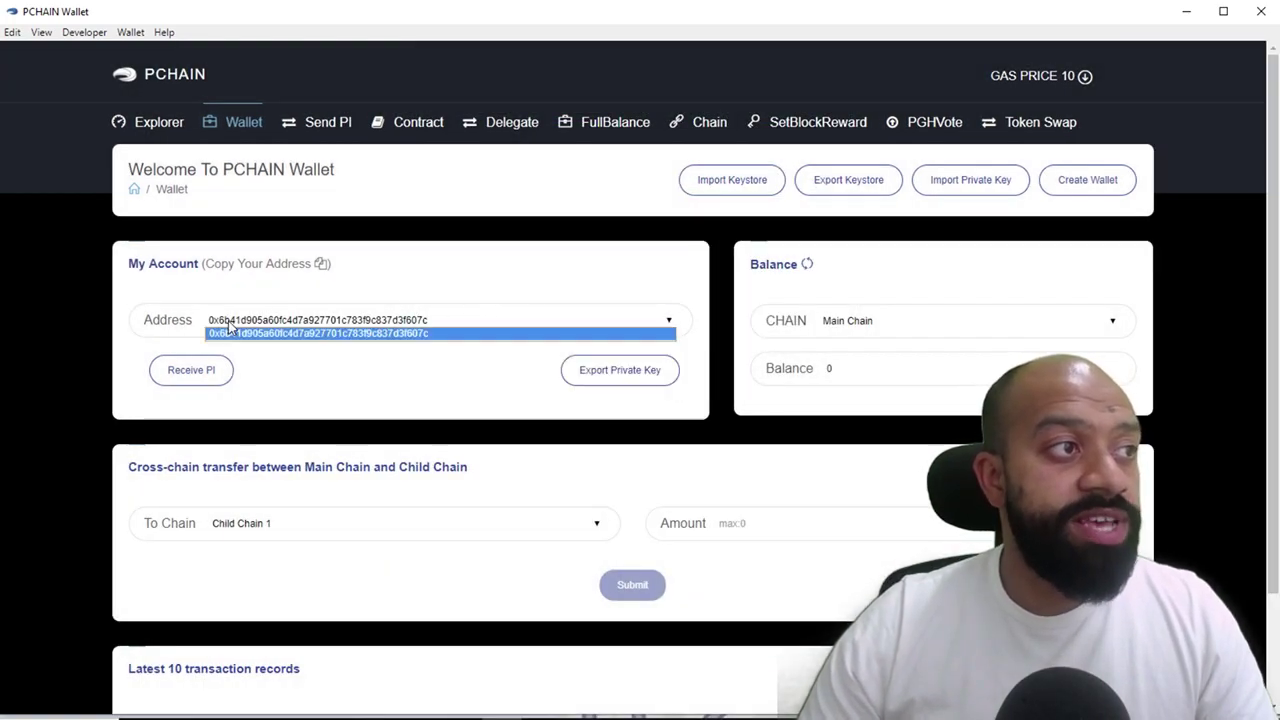
left_click(226, 332)
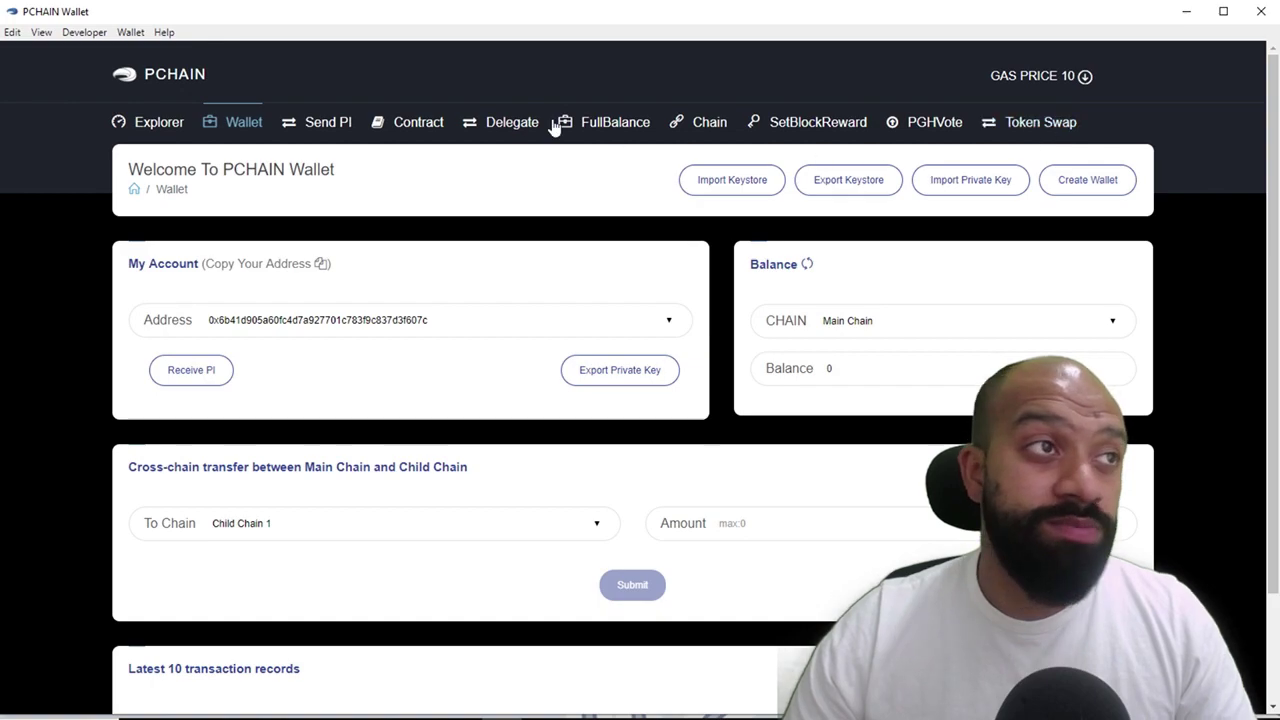
Open the Token Swap page and choose Import Private Key
left_click(1063, 124)
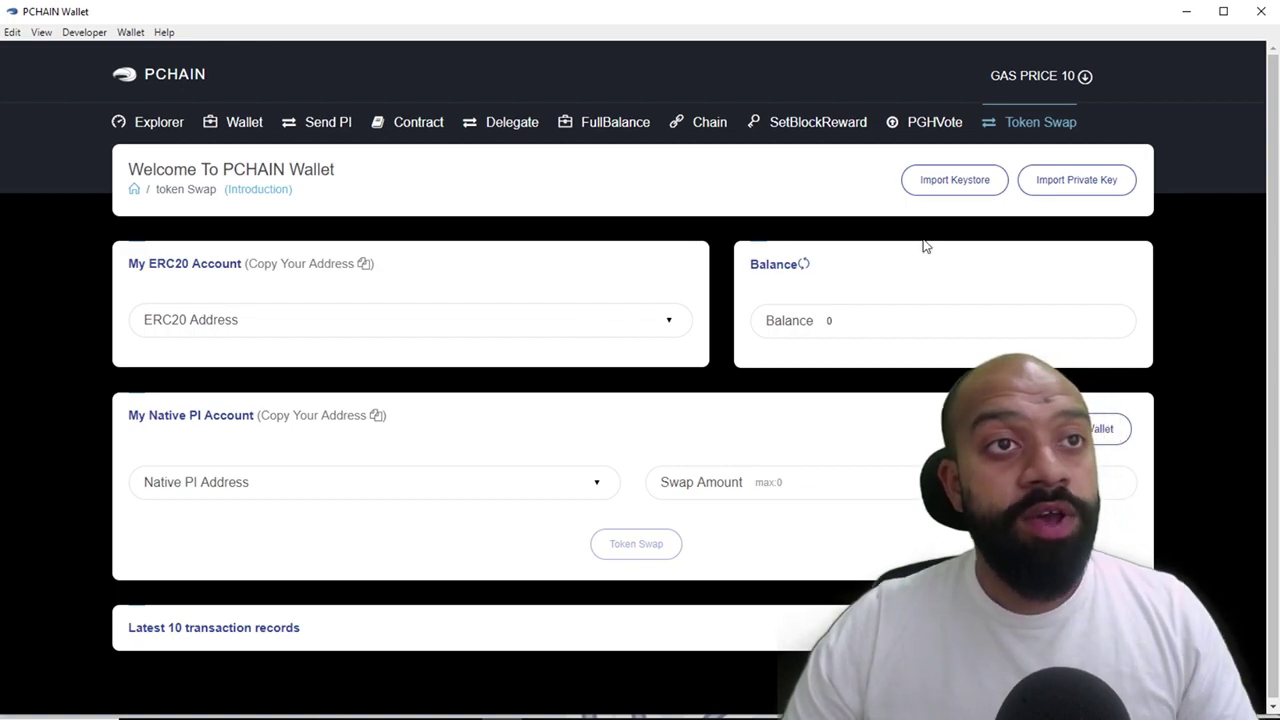
left_click(958, 180)
left_click(958, 180)
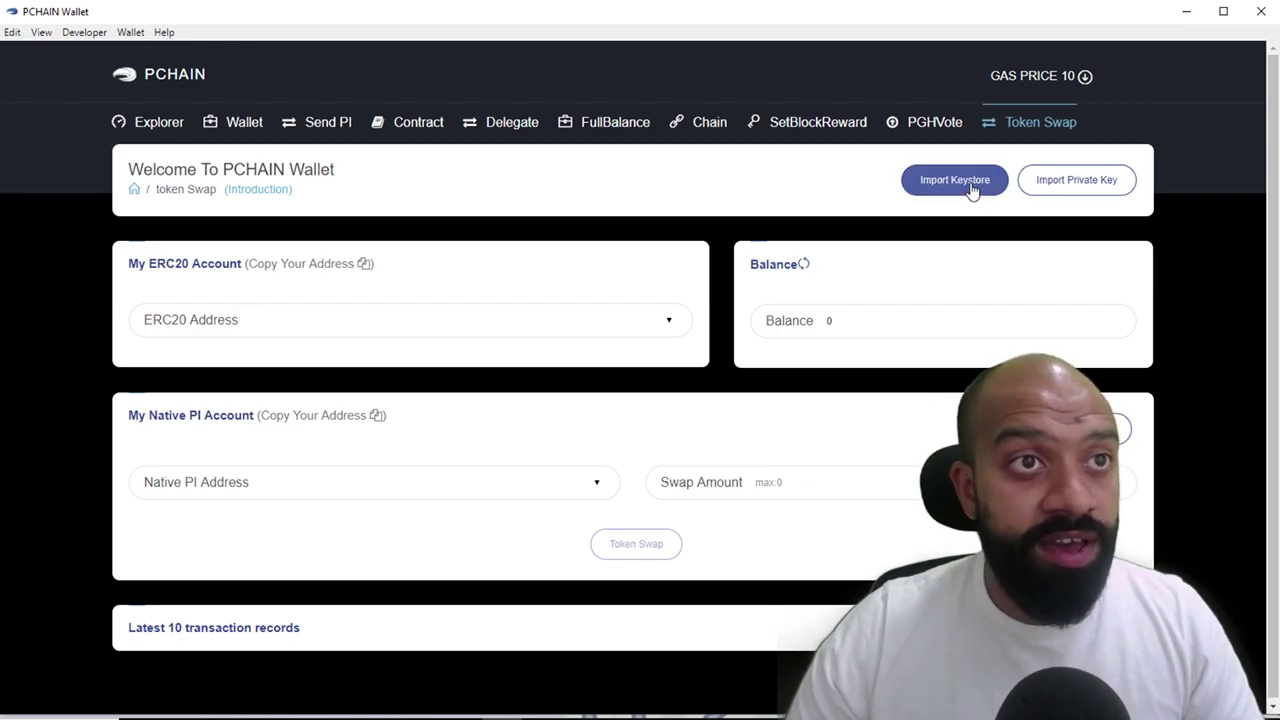
Import the ERC20 wallet by pasting its private key and entering a matching password twice
left_click(1080, 182)
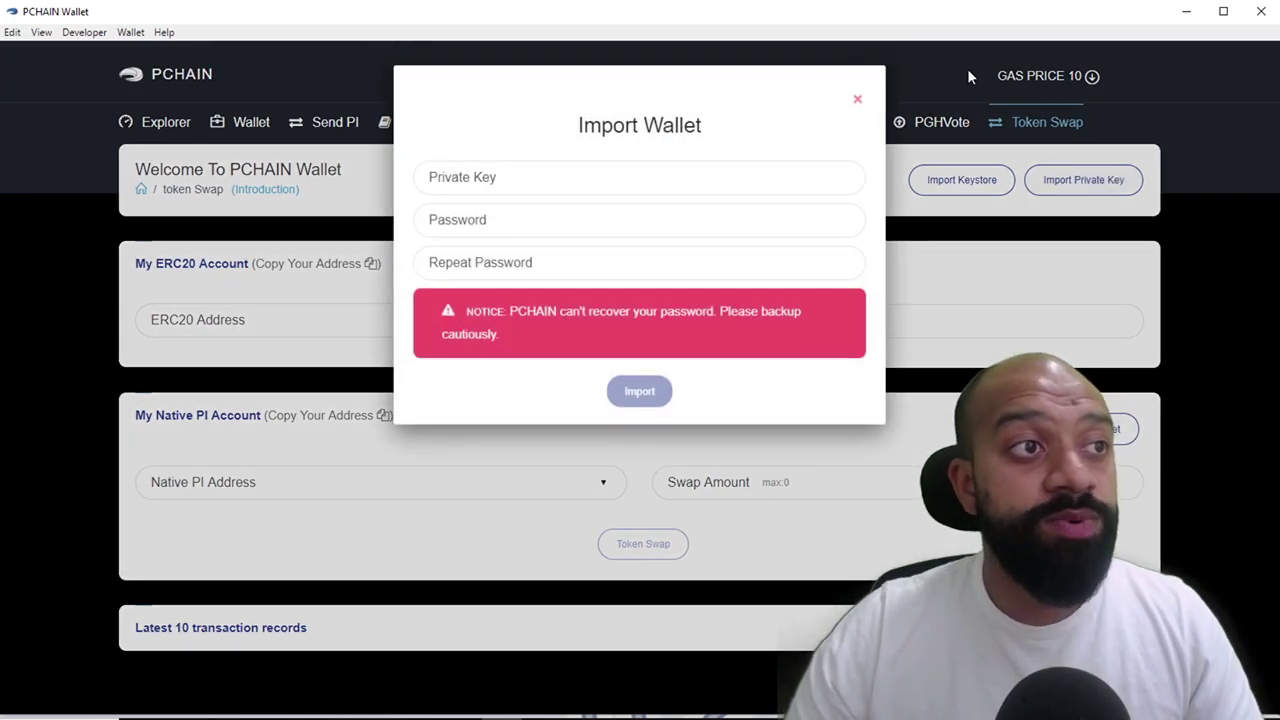
left_click(648, 179)
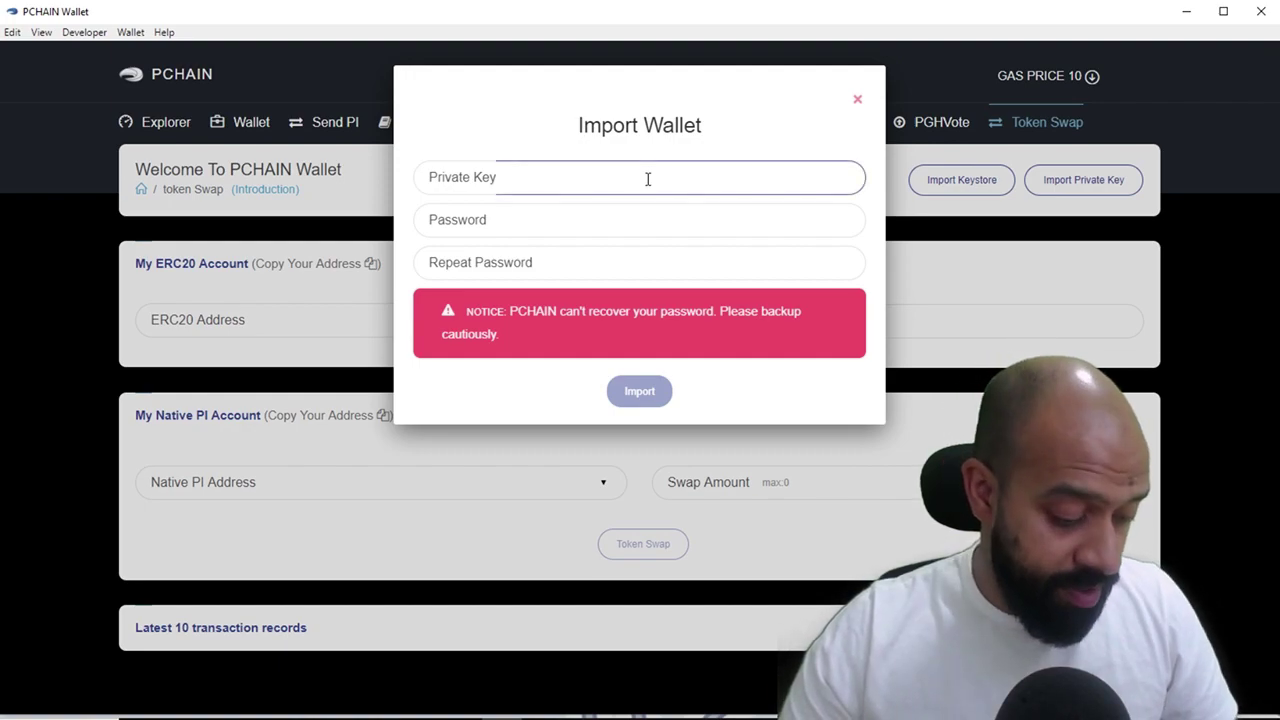
key("ctrl+v")
left_click(636, 215)
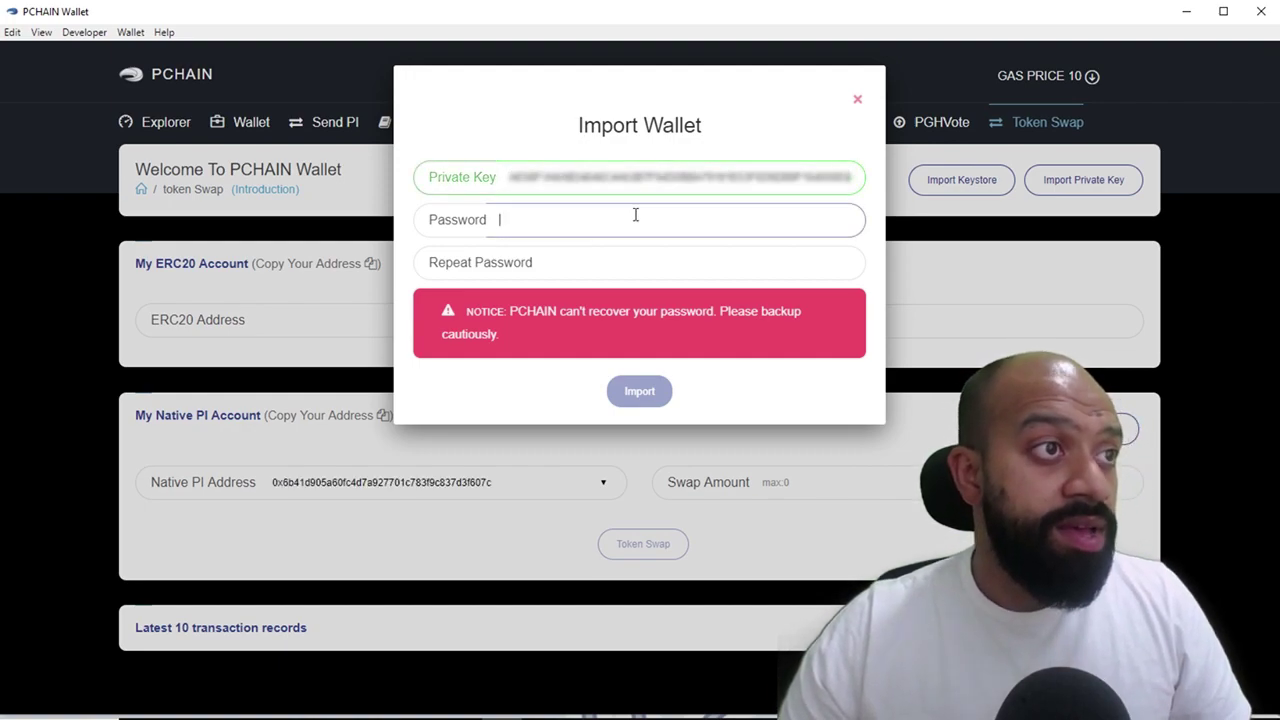
type("•••••")
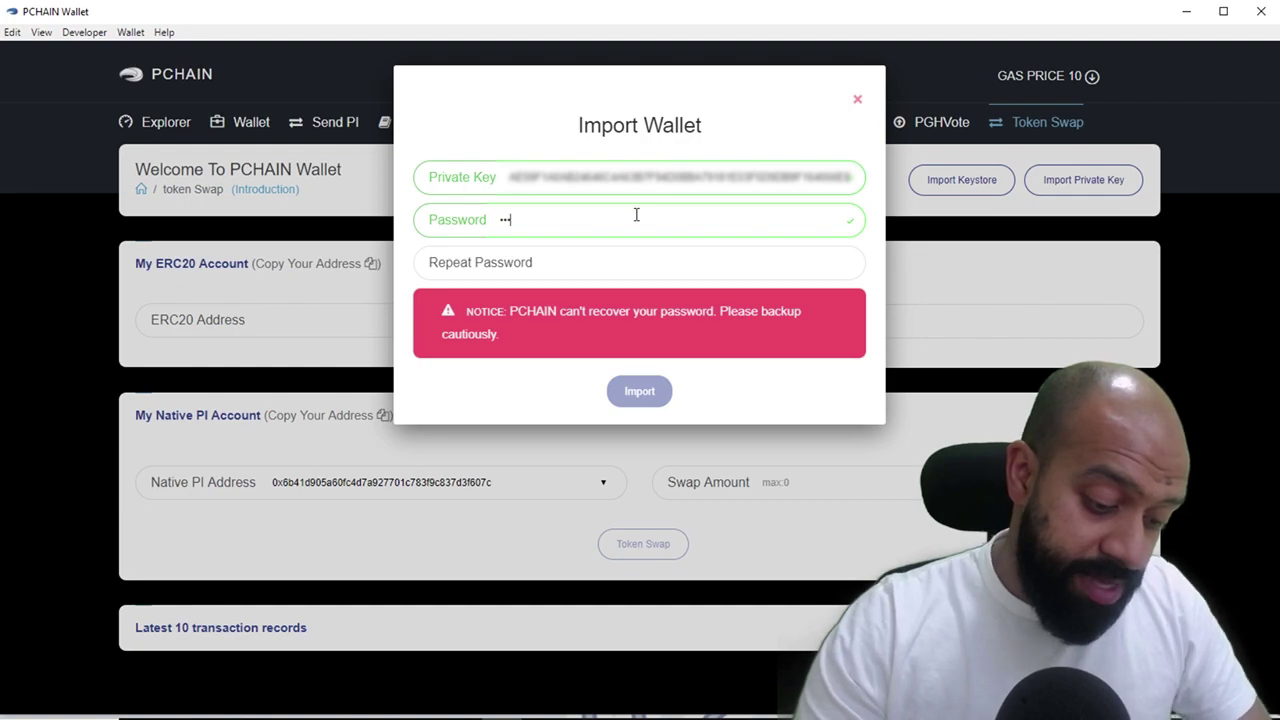
type("••••")
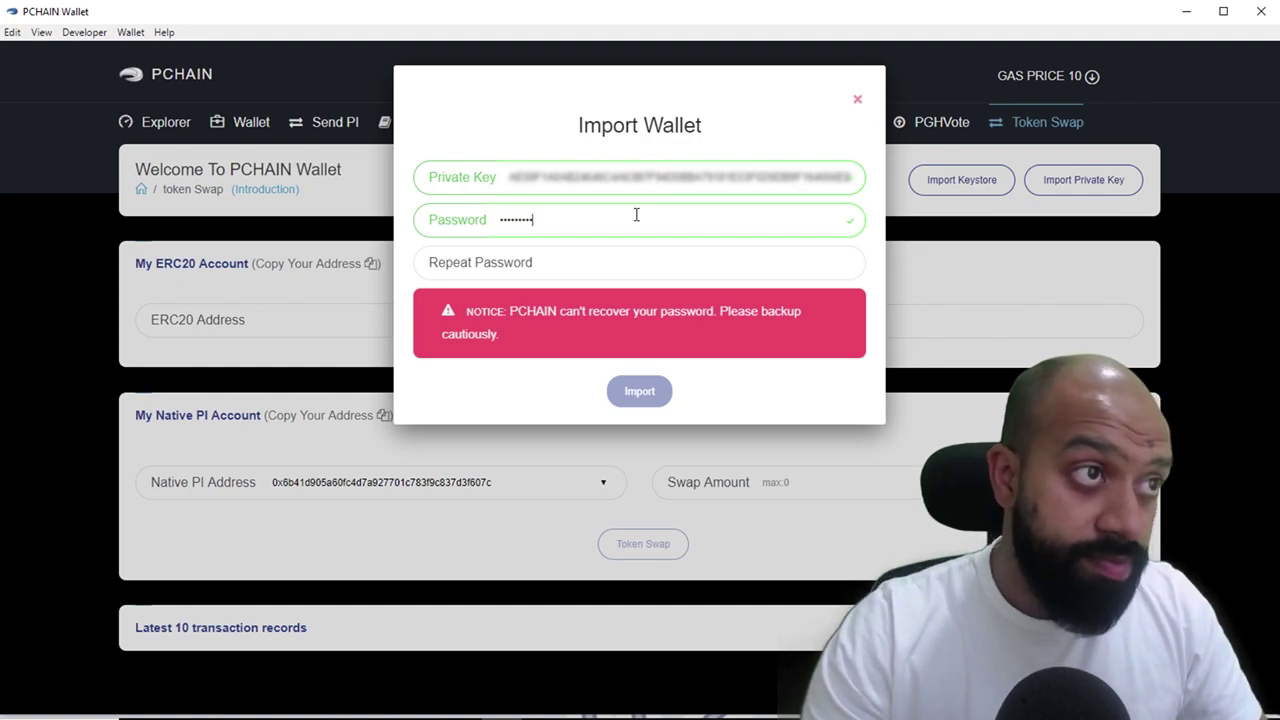
key("Tab")
type("••")
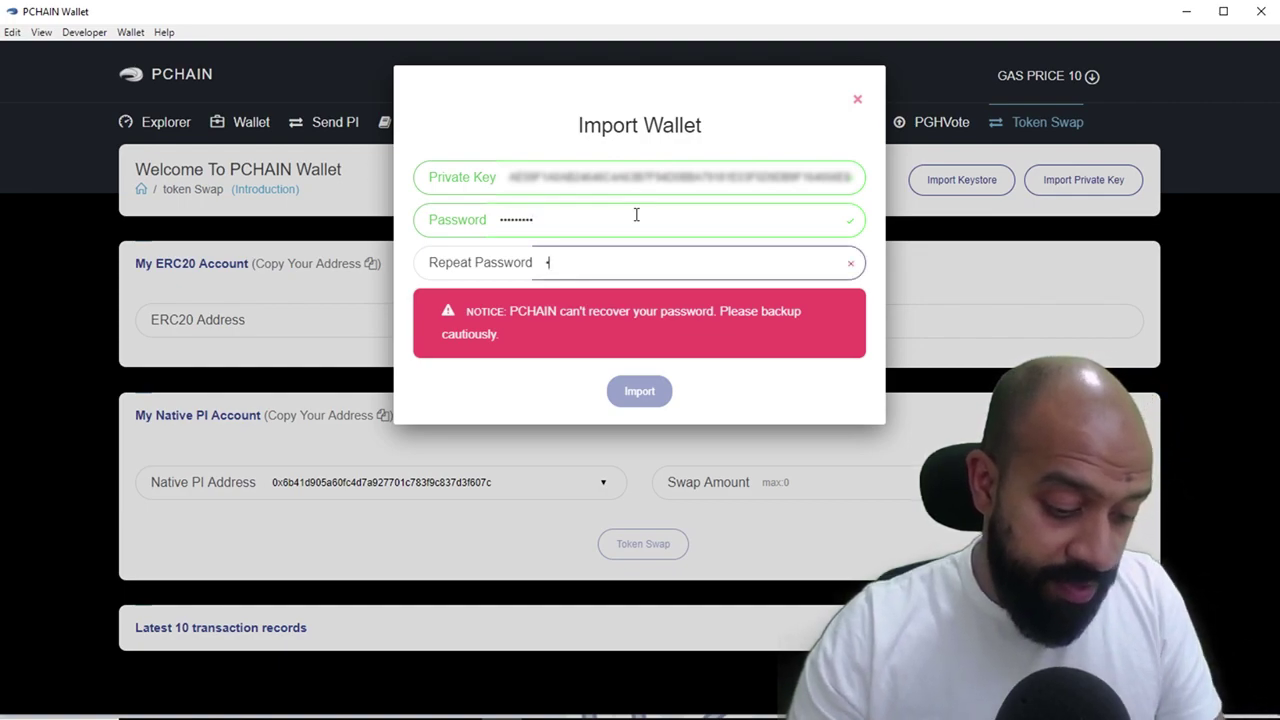
type("•••••••")
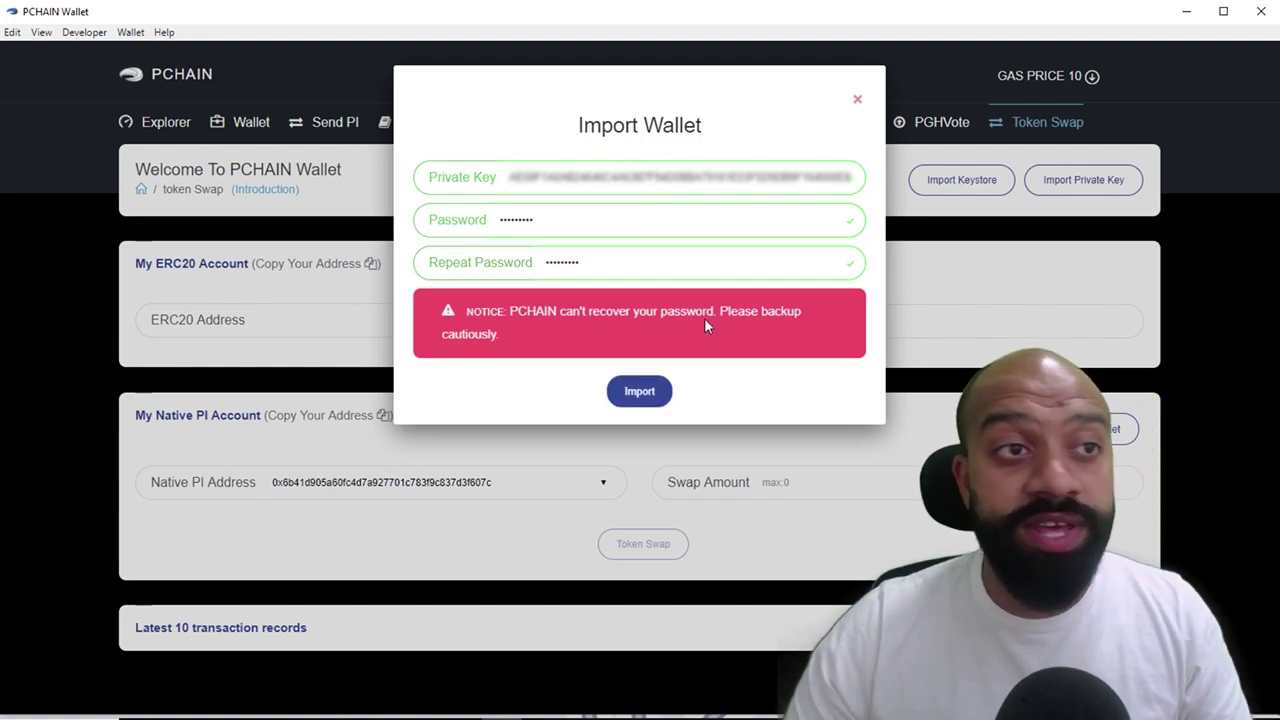
left_click(639, 393)
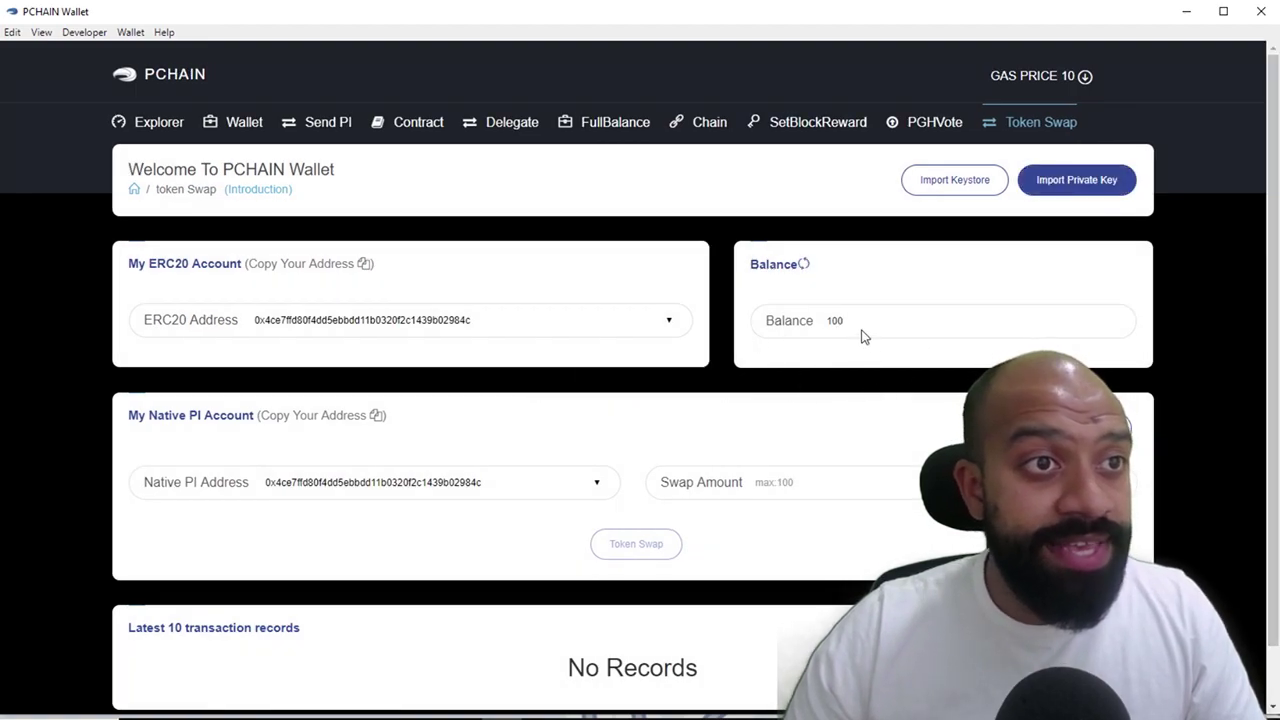
Keep the current native PI destination address and enter a swap amount of 100
double_click(832, 320)
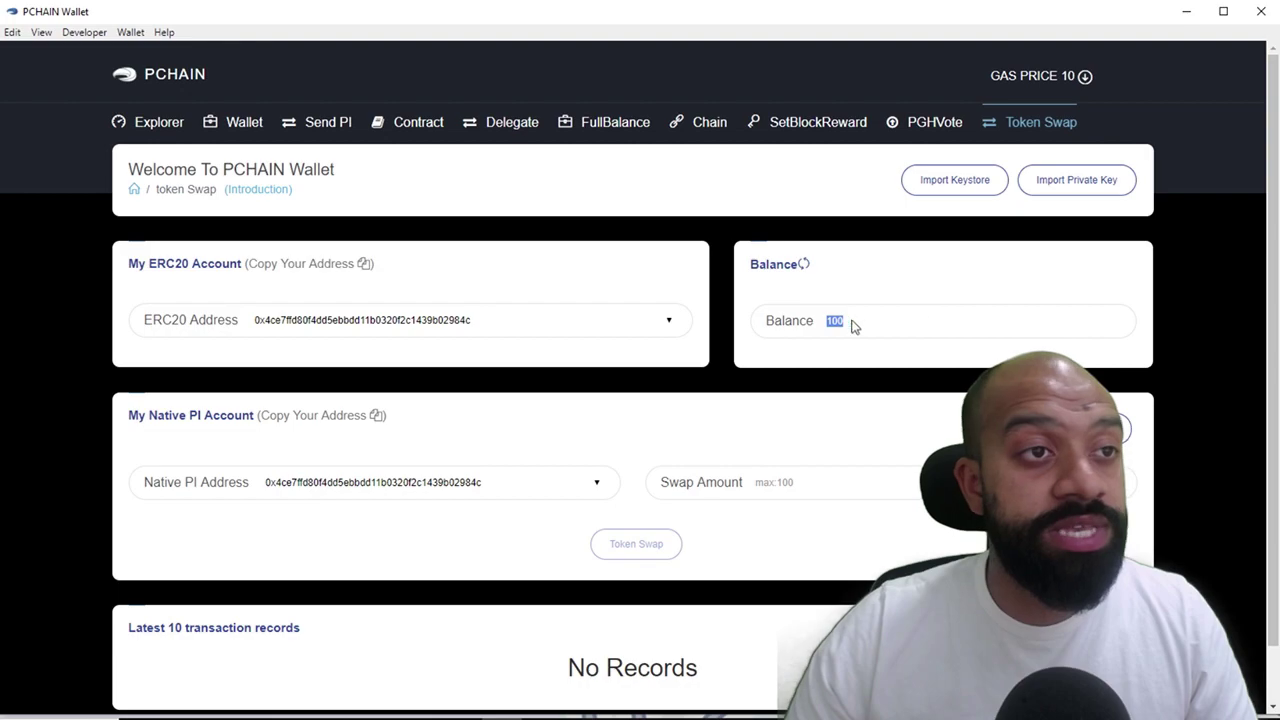
left_click(876, 462)
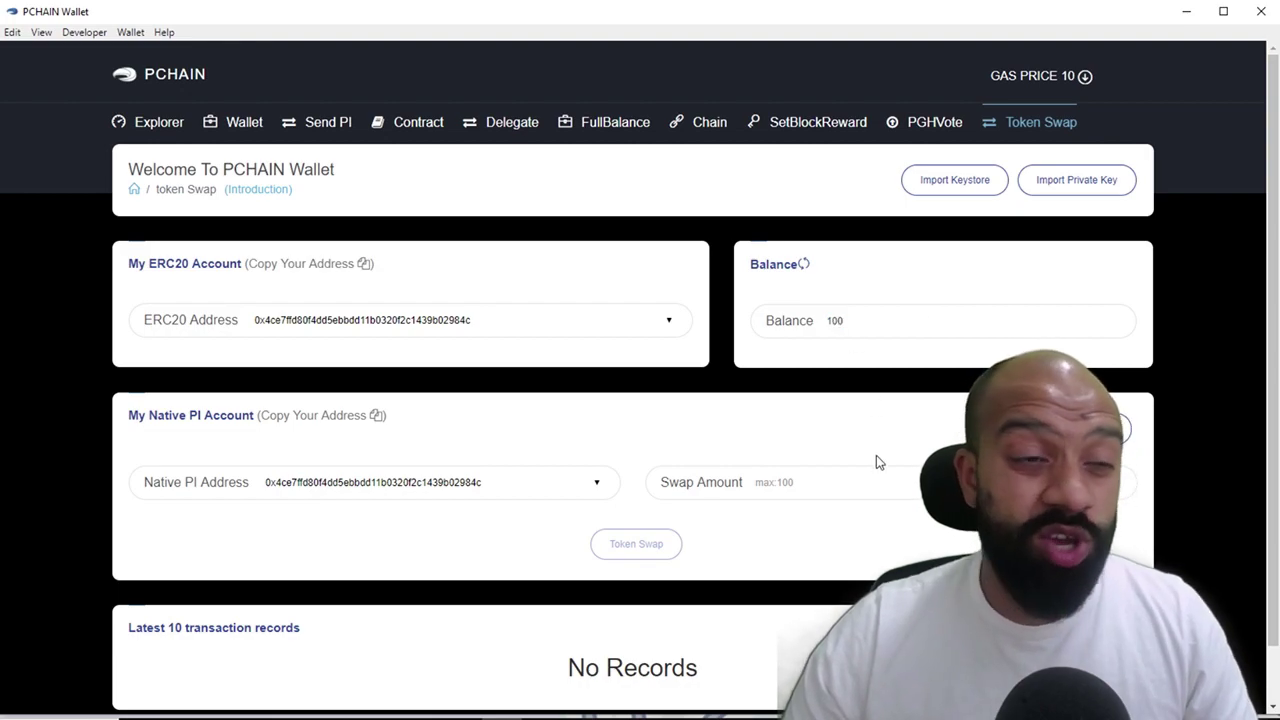
scroll(876, 458, "down", 1)
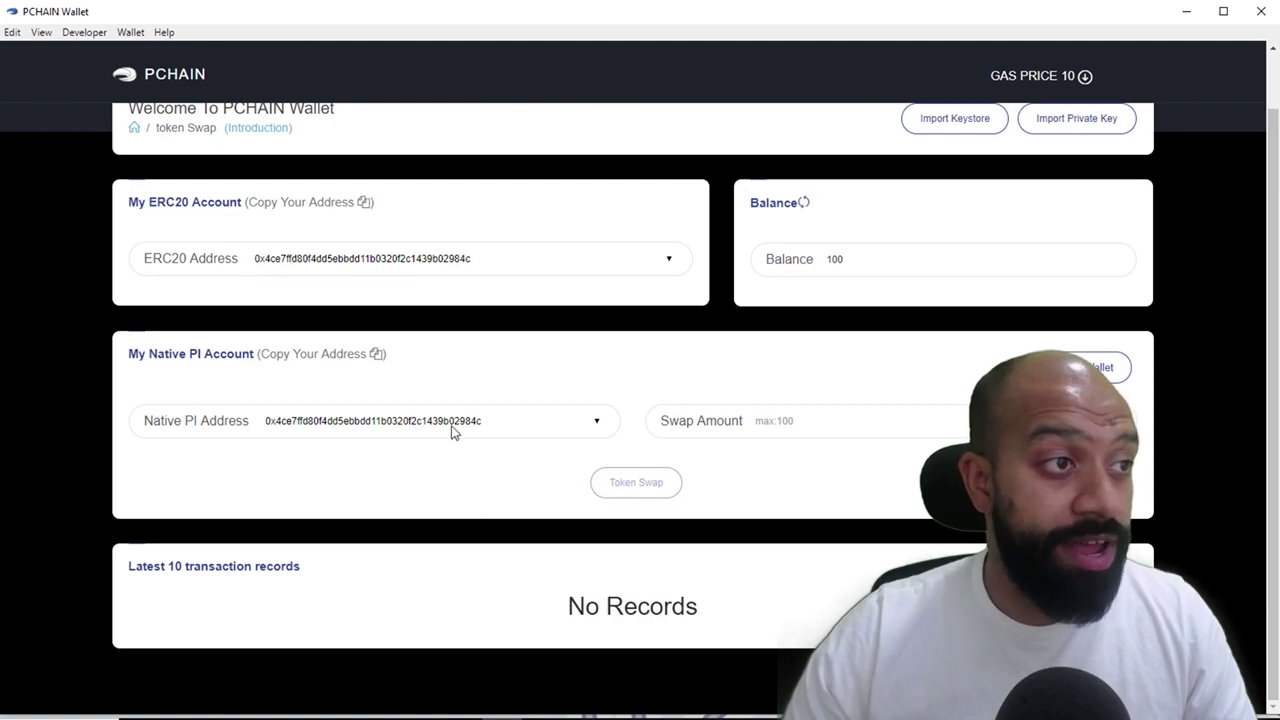
left_click(597, 426)
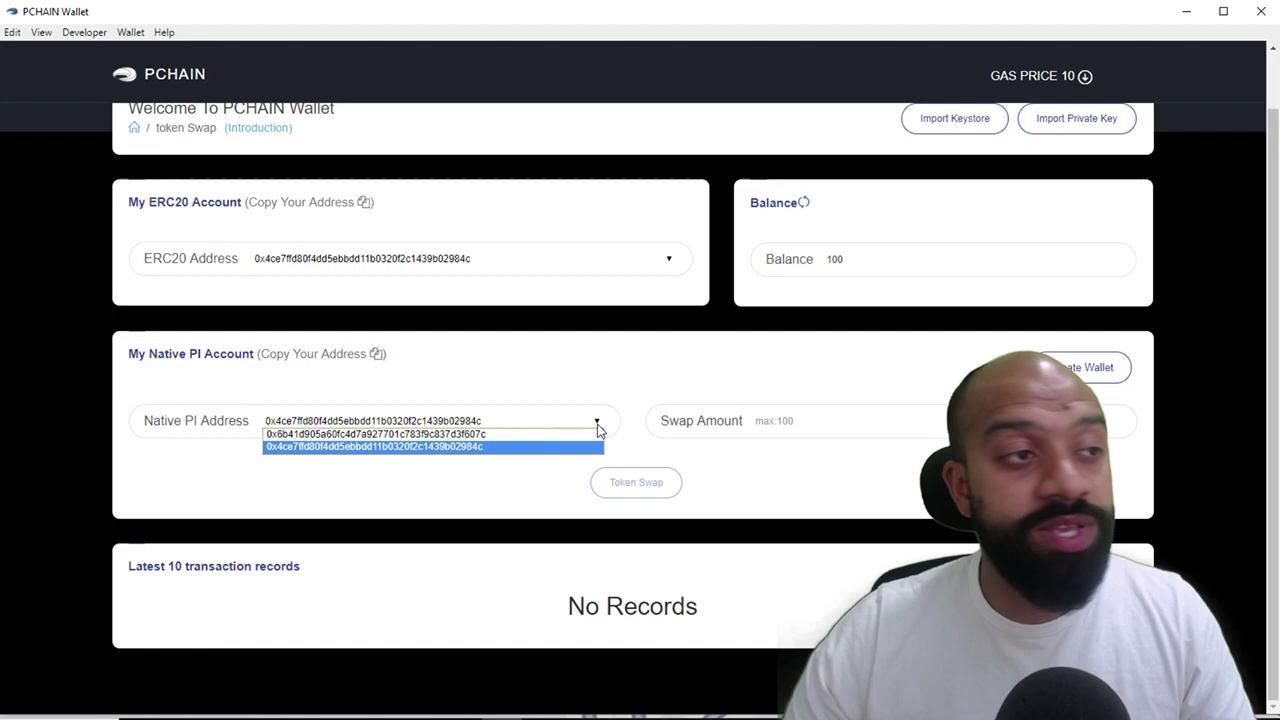
left_click(470, 487)
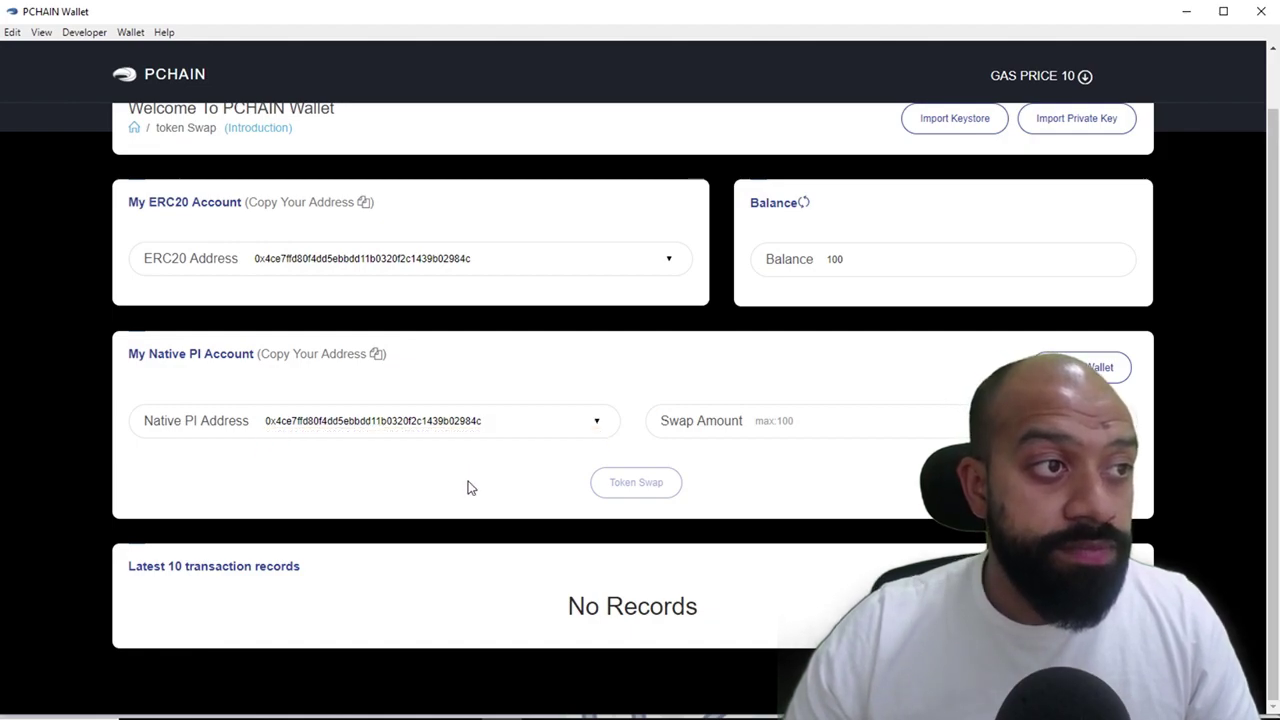
left_click(790, 420)
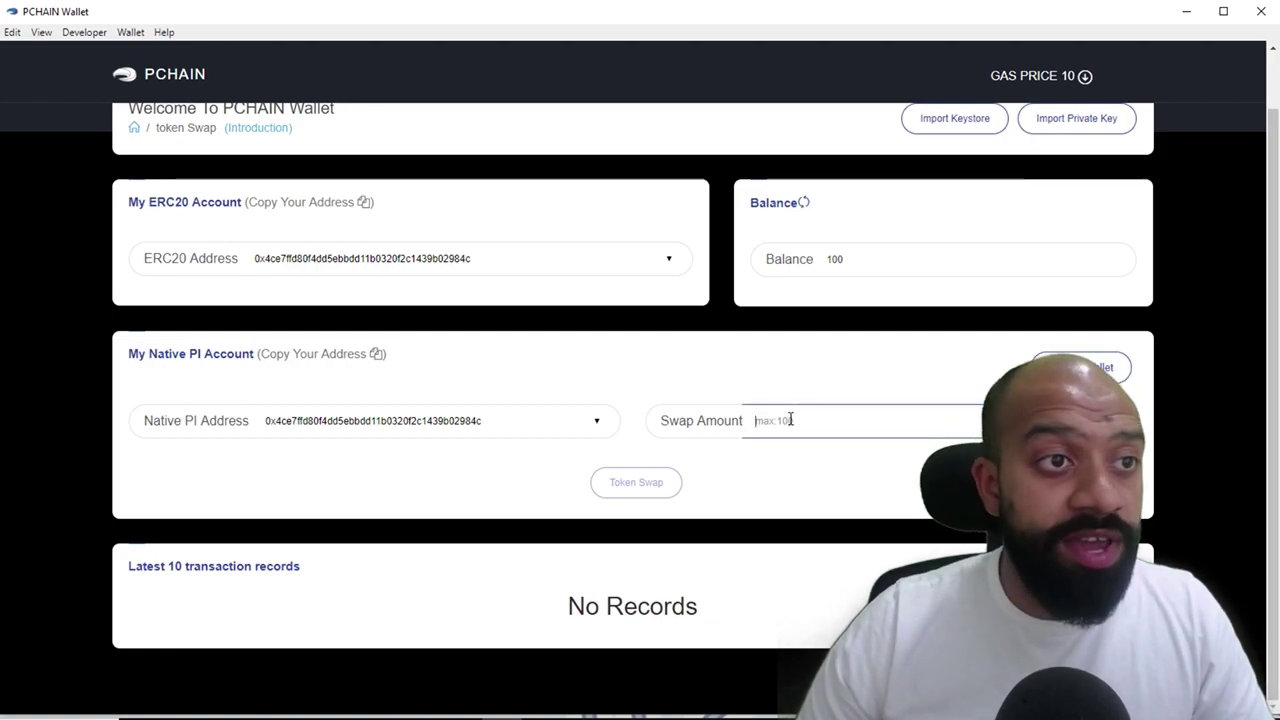
type("100")
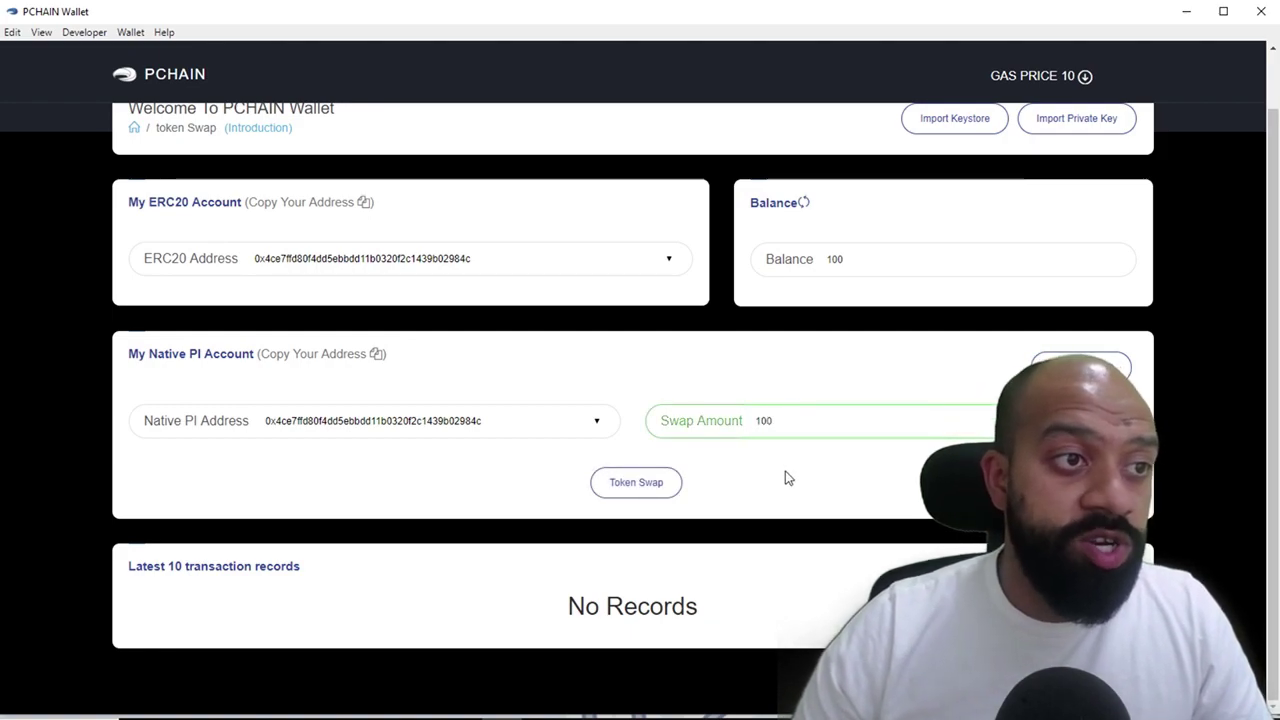
Start the 100 PI token swap, confirm it with the wallet password, and send the transaction
left_click(636, 484)
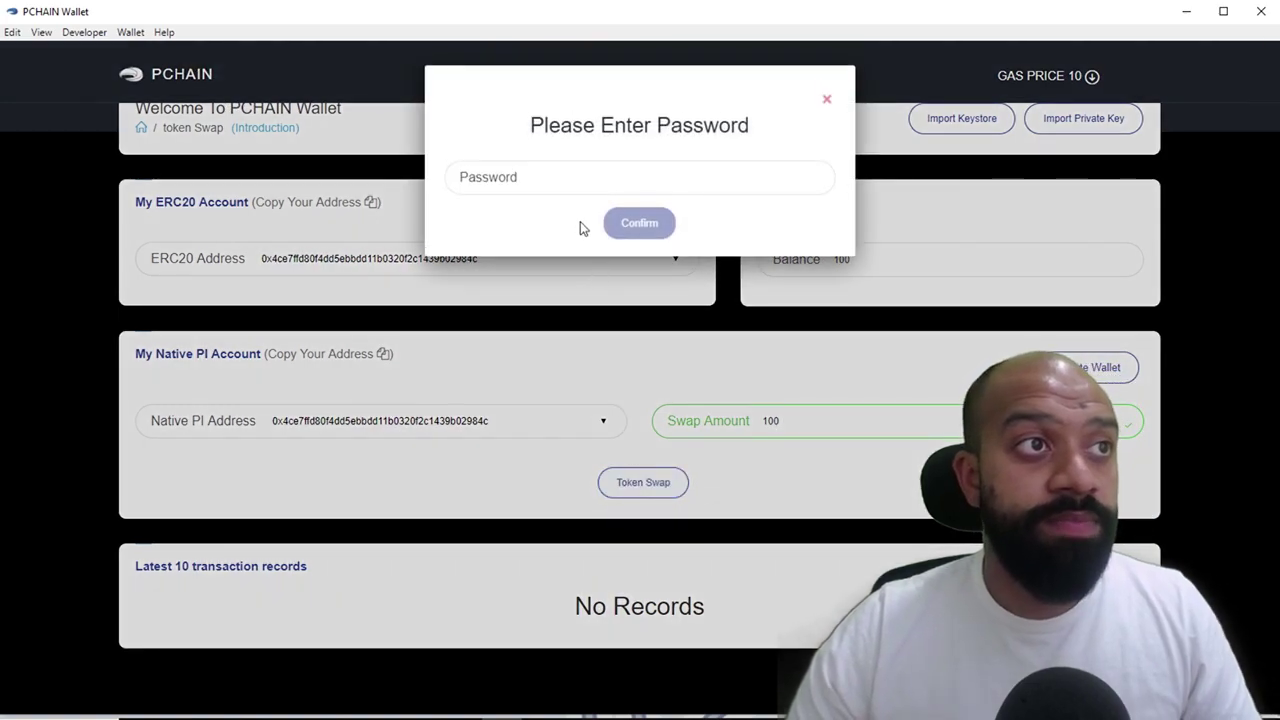
left_click(579, 177)
type("12")
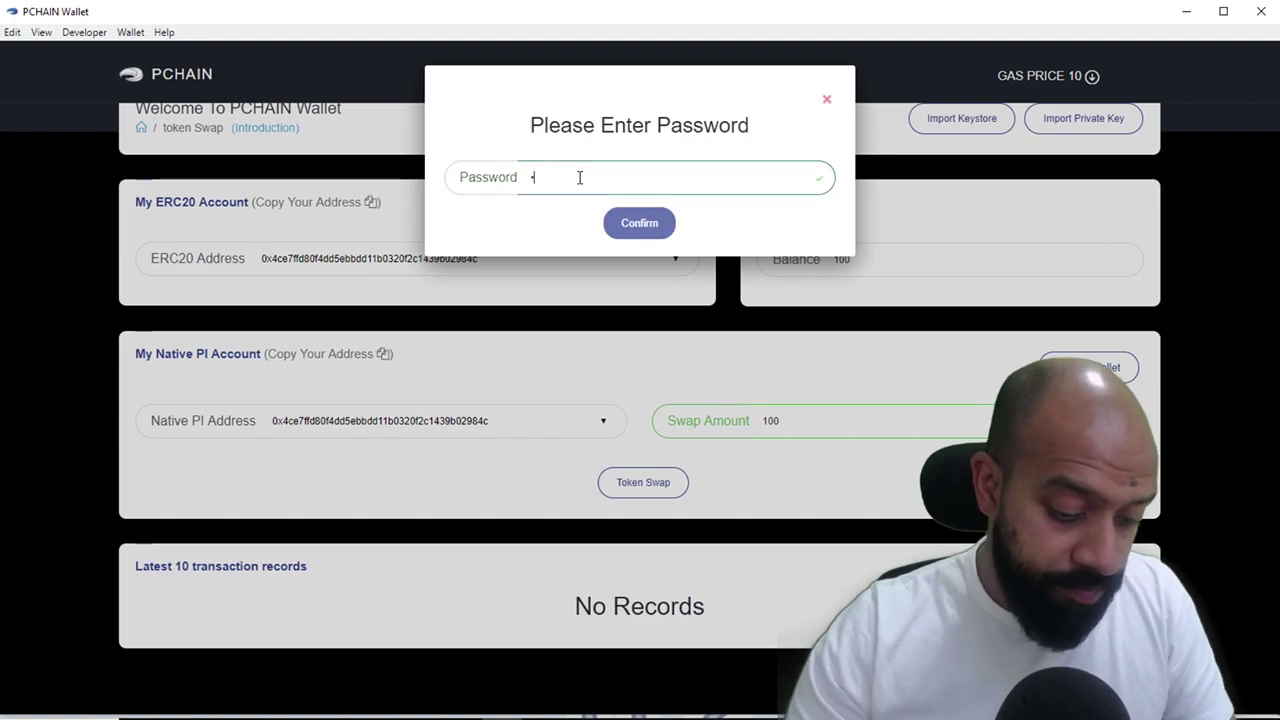
type("3456789")
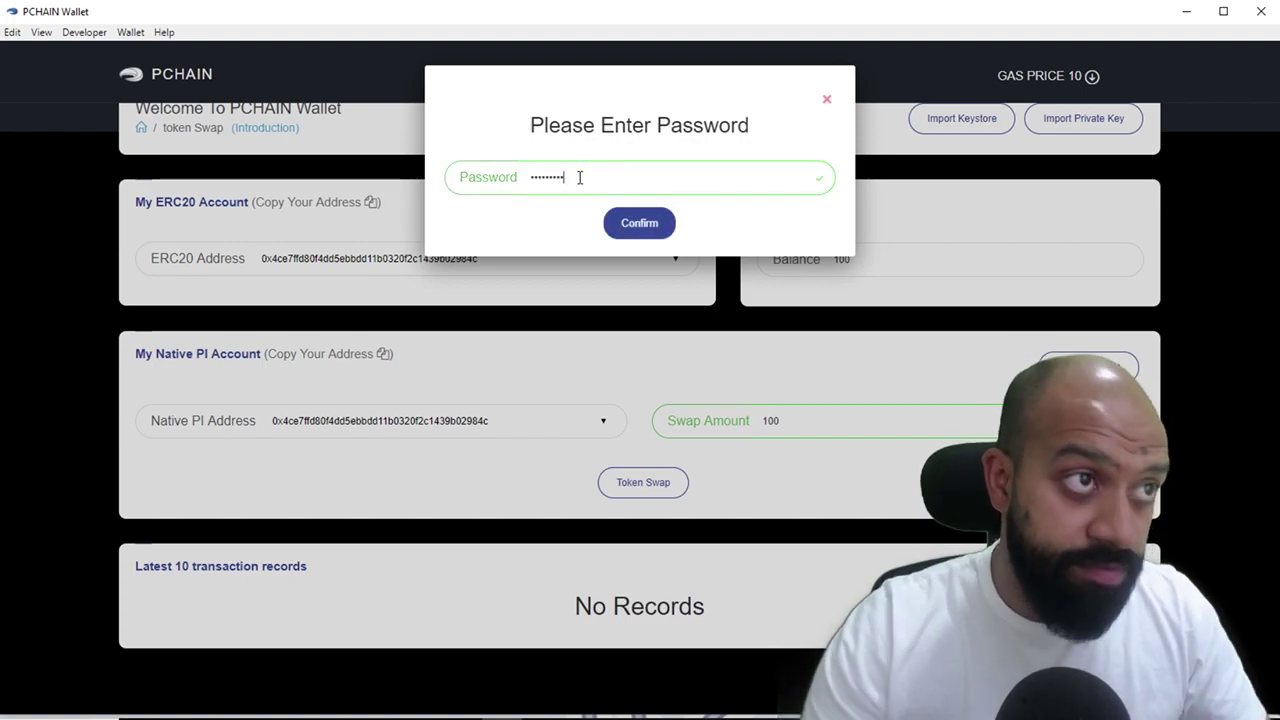
left_click(638, 225)
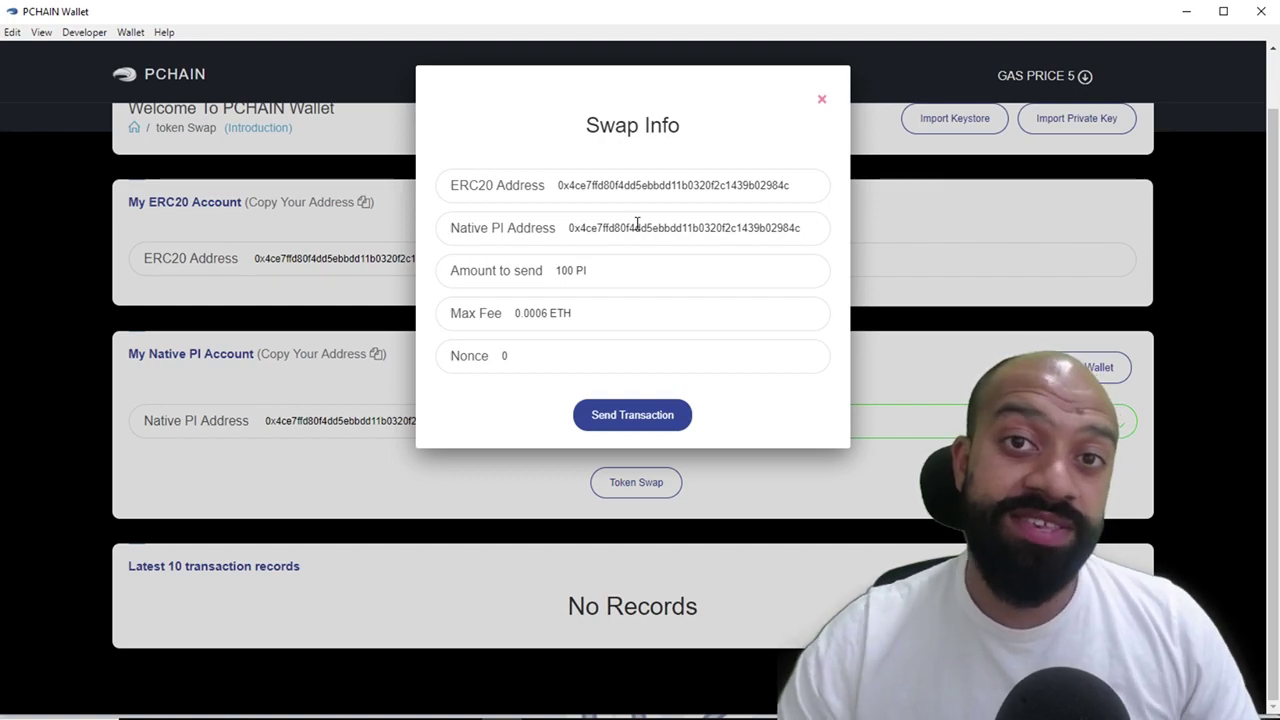
left_click(630, 415)
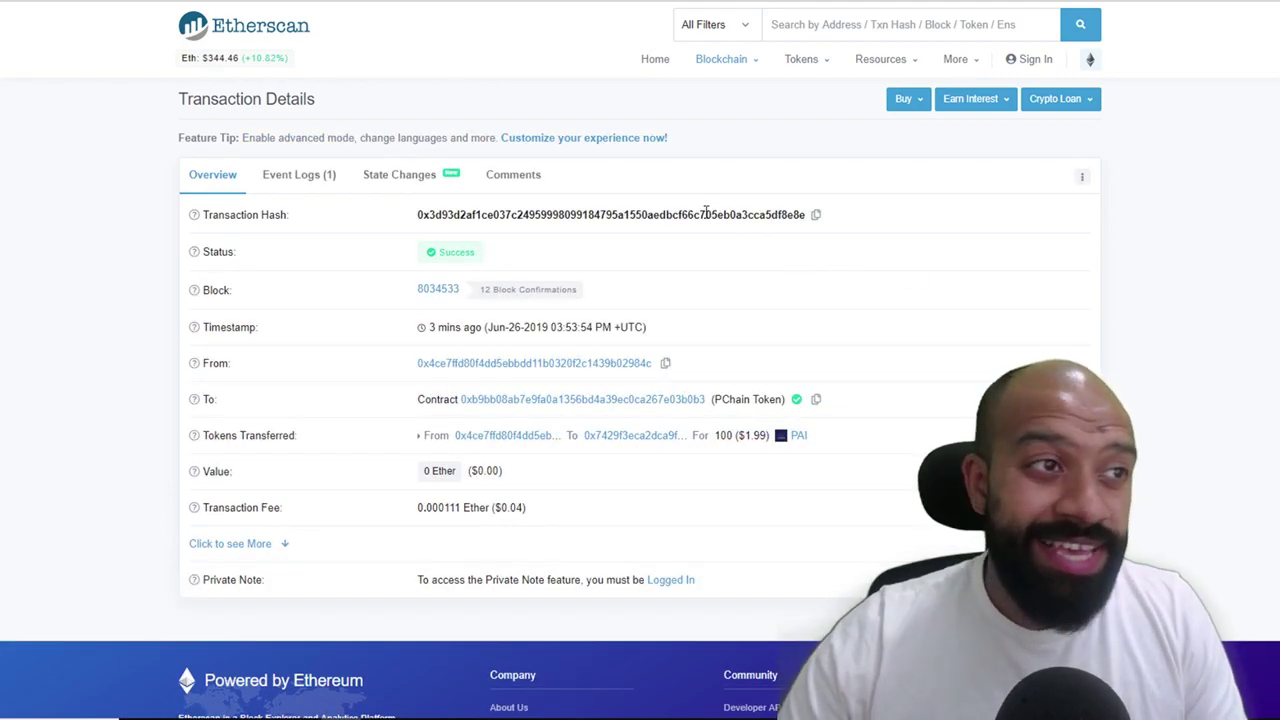
Highlight the 12 block confirmations on Etherscan, then switch back to PCHAIN Wallet
left_click_drag(484, 289, 630, 322)
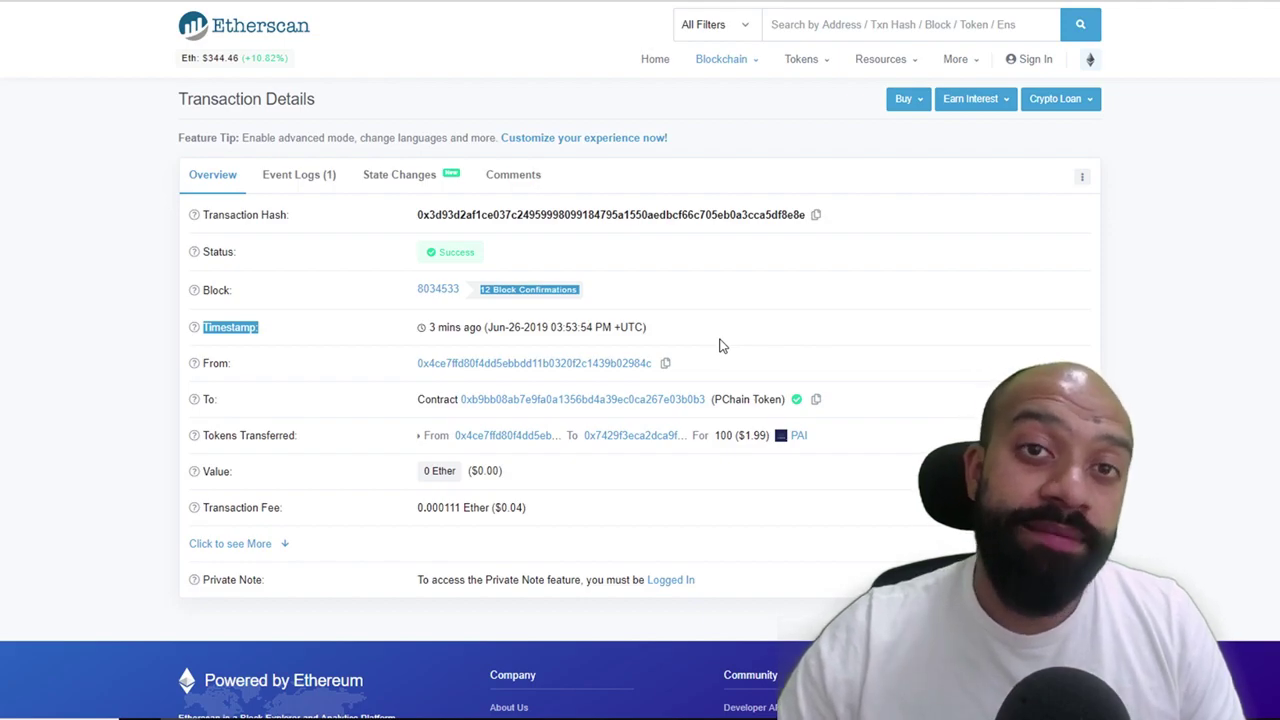
key("alt+Tab")
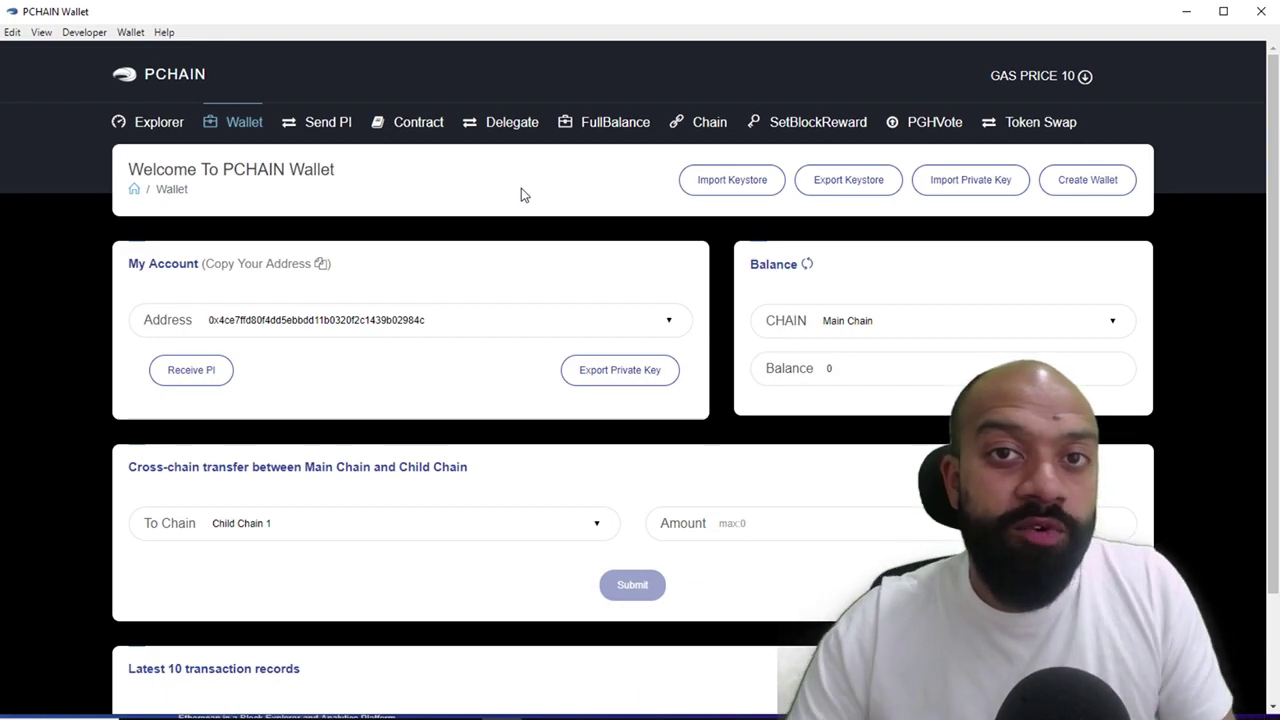
Open the Delegate page and look through Recommended Candidates without choosing one
left_click(518, 125)
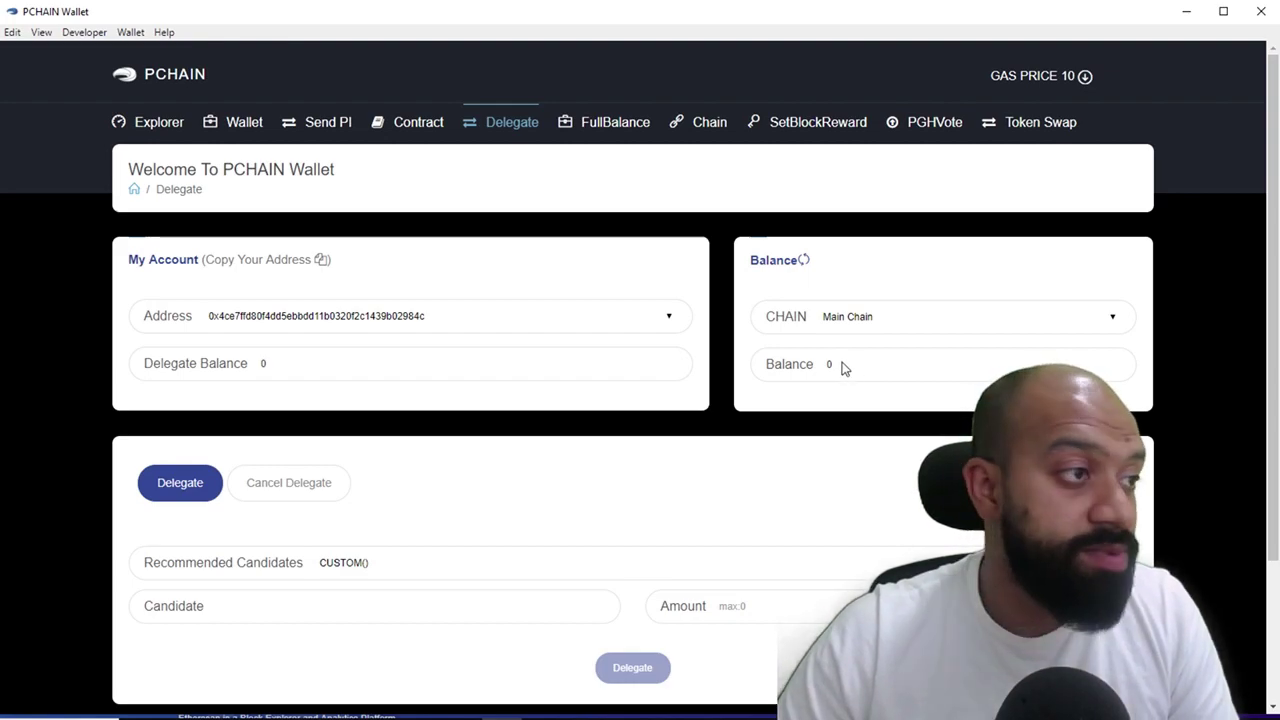
scroll(517, 492, "down", 1)
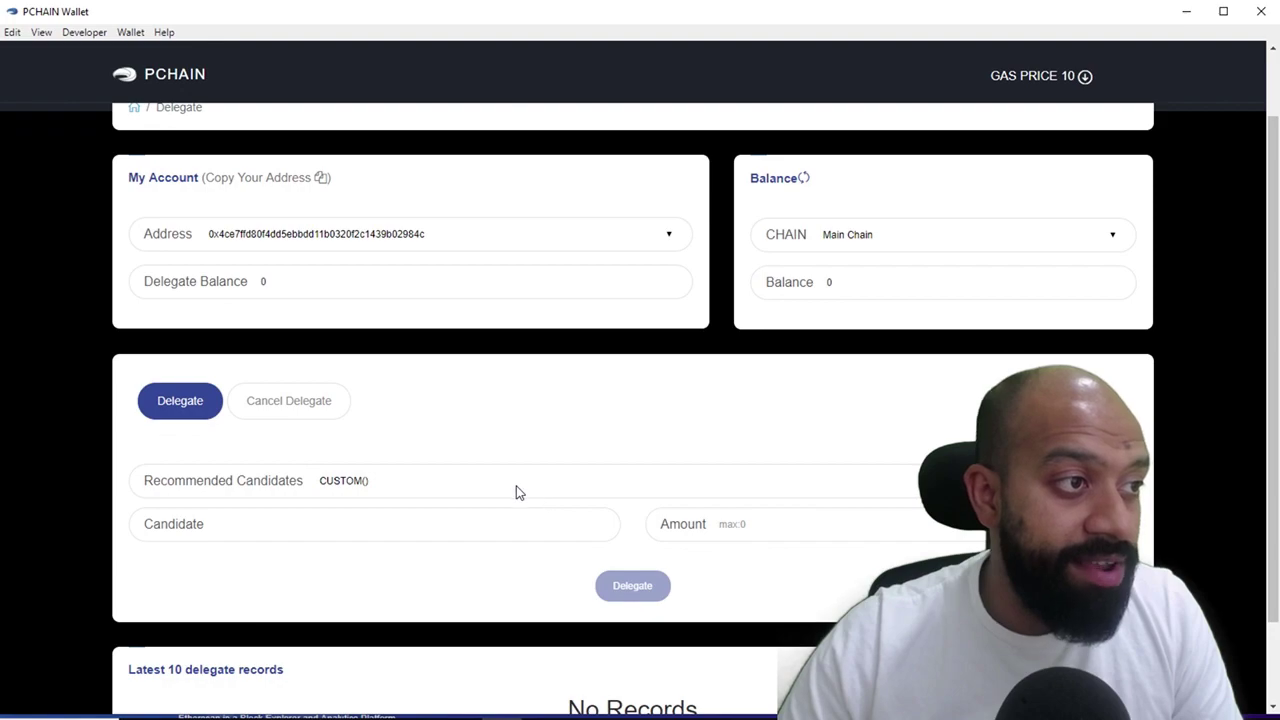
left_click(1124, 490)
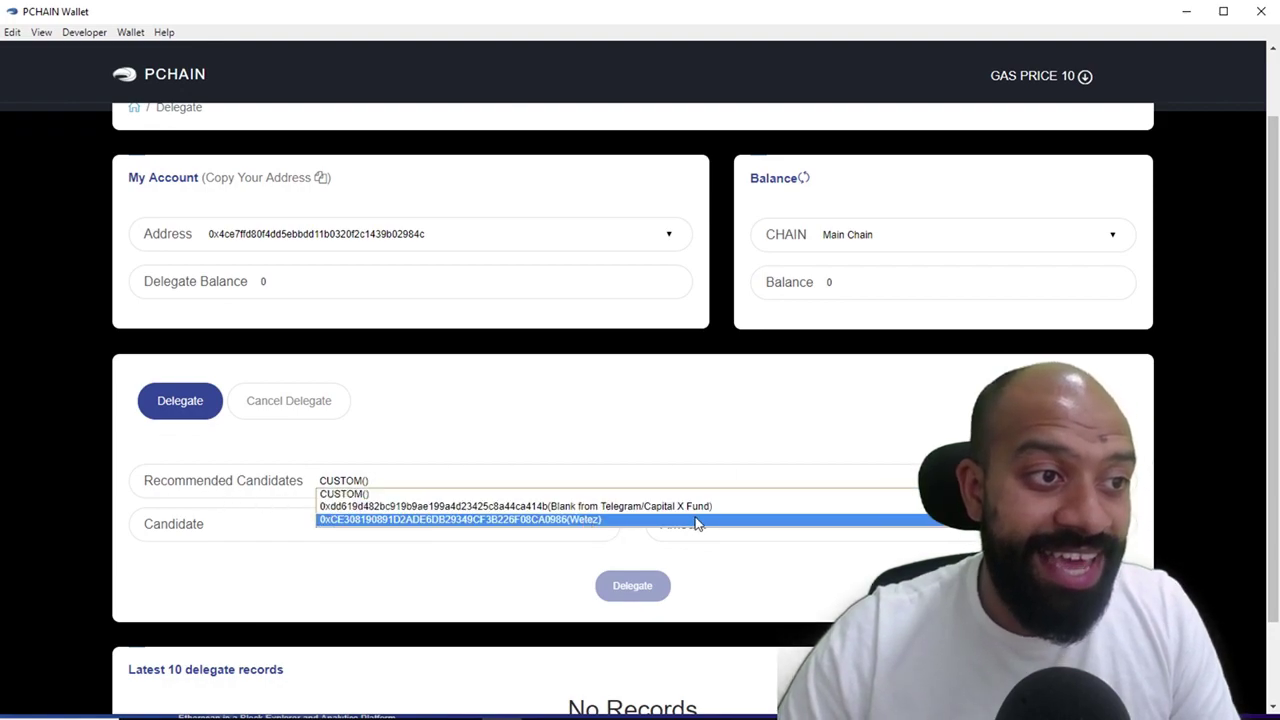
left_click(776, 569)
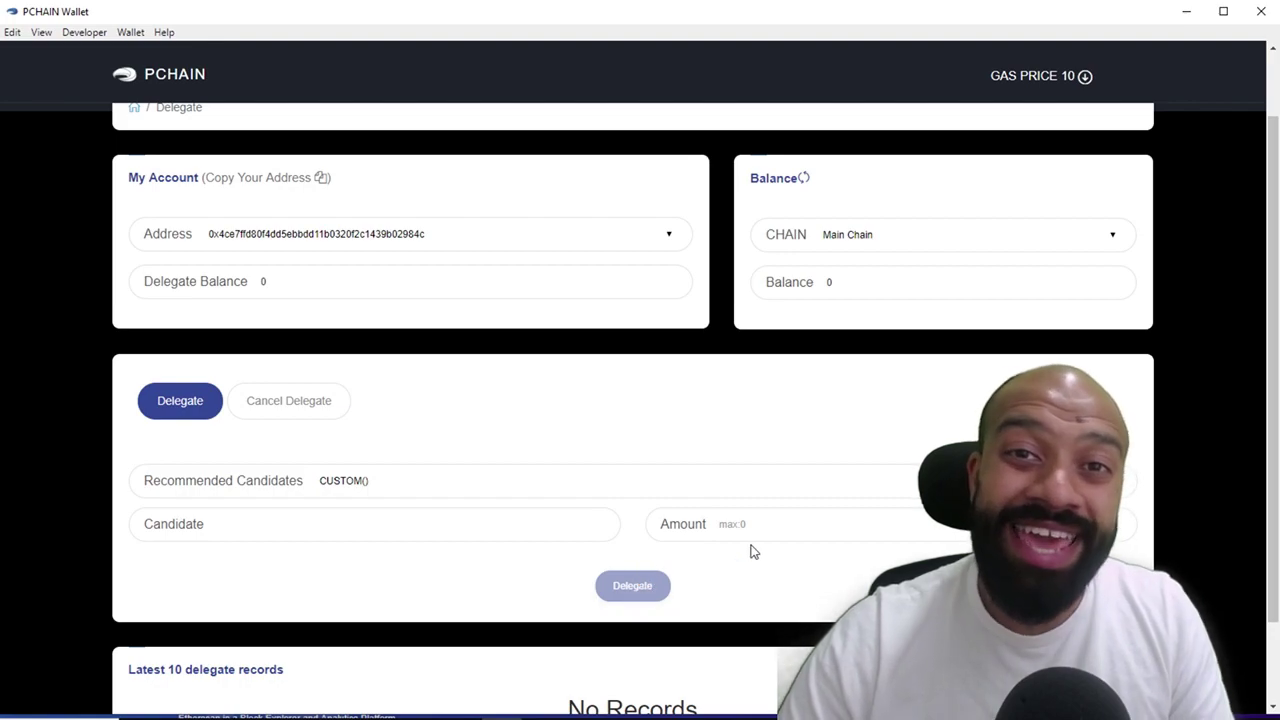